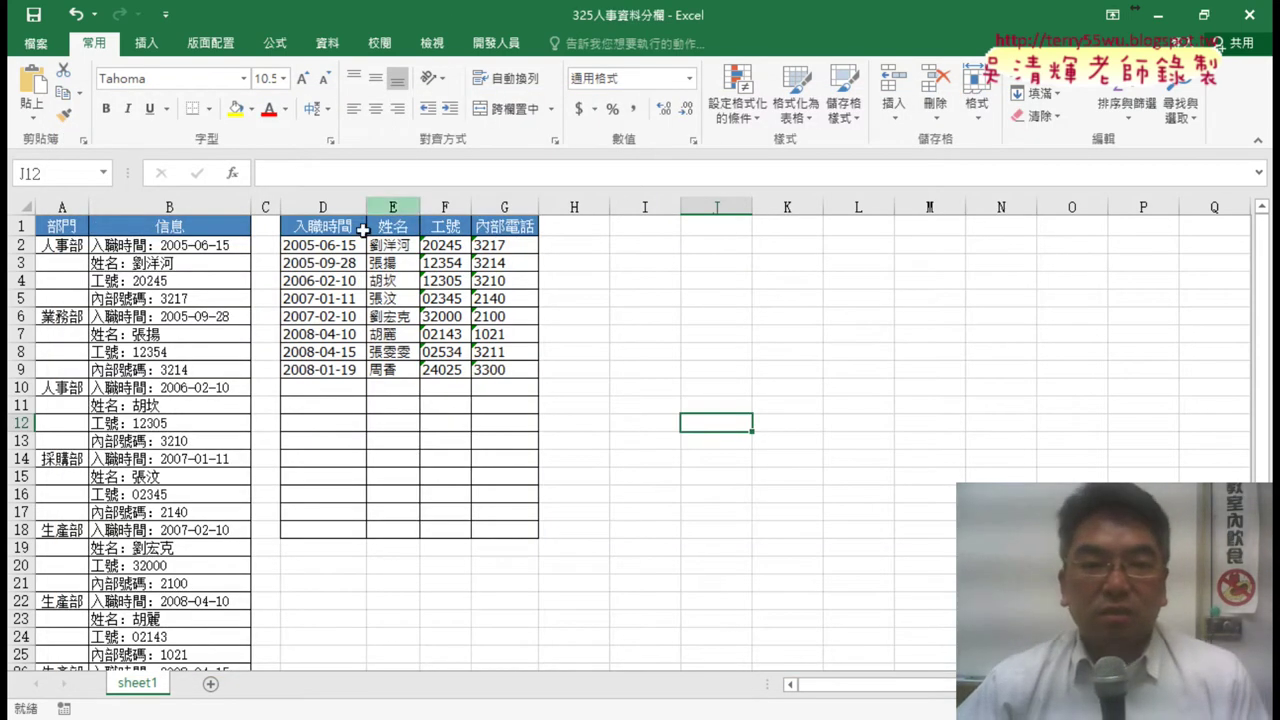
Step: Delete the sample entries in D2:G9, leaving only the 入職時間, 姓名, 工號 and 內部電話 headers
left_click_drag(320, 242, 328, 368)
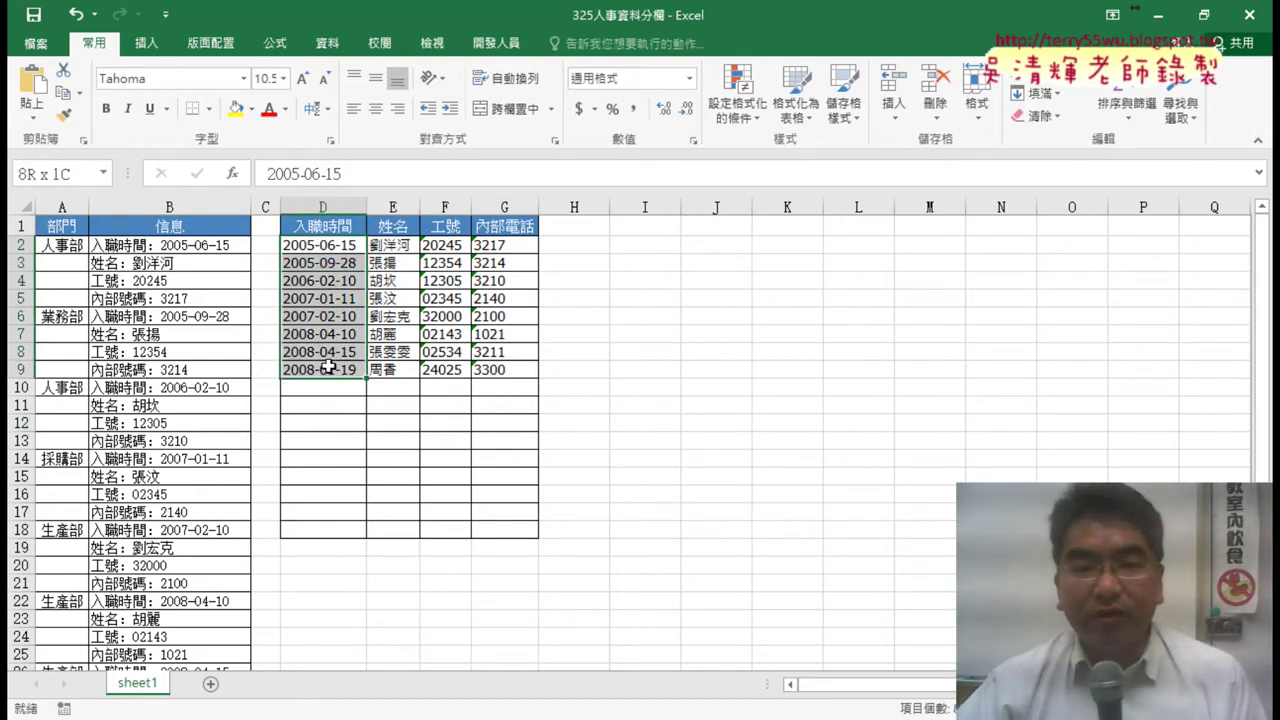
left_click_drag(328, 368, 490, 373)
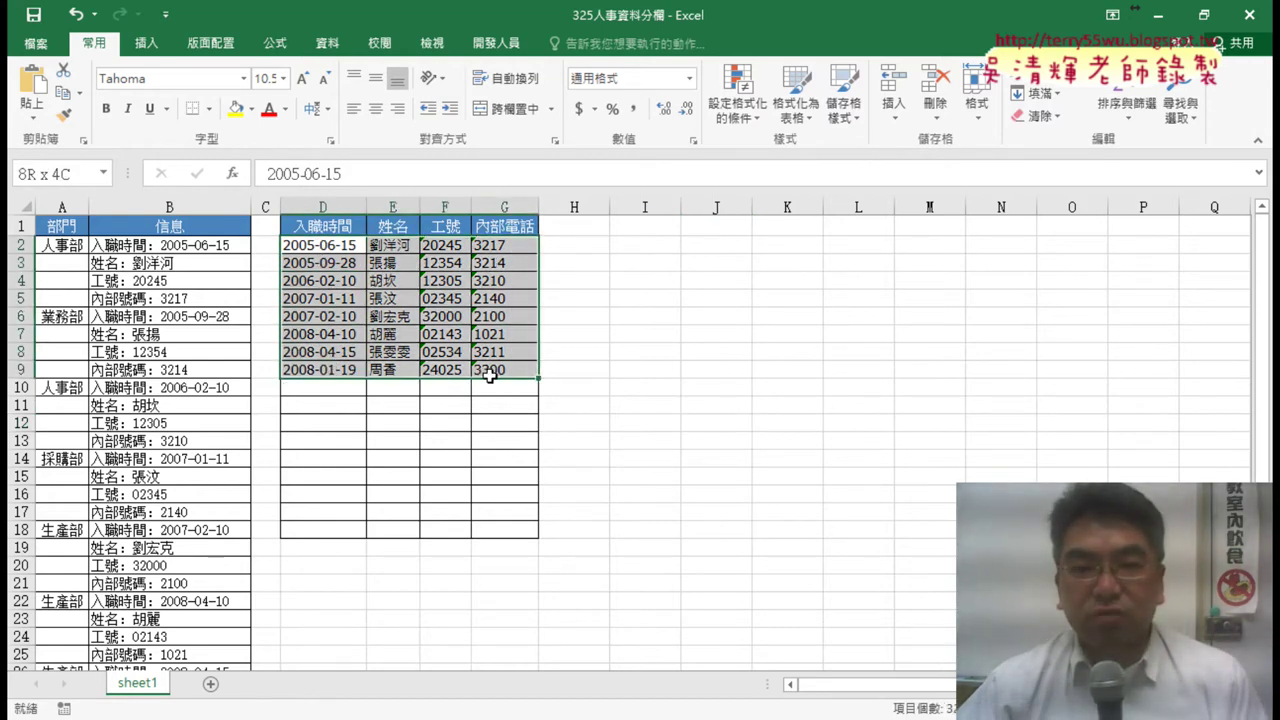
left_click_drag(490, 373, 490, 373)
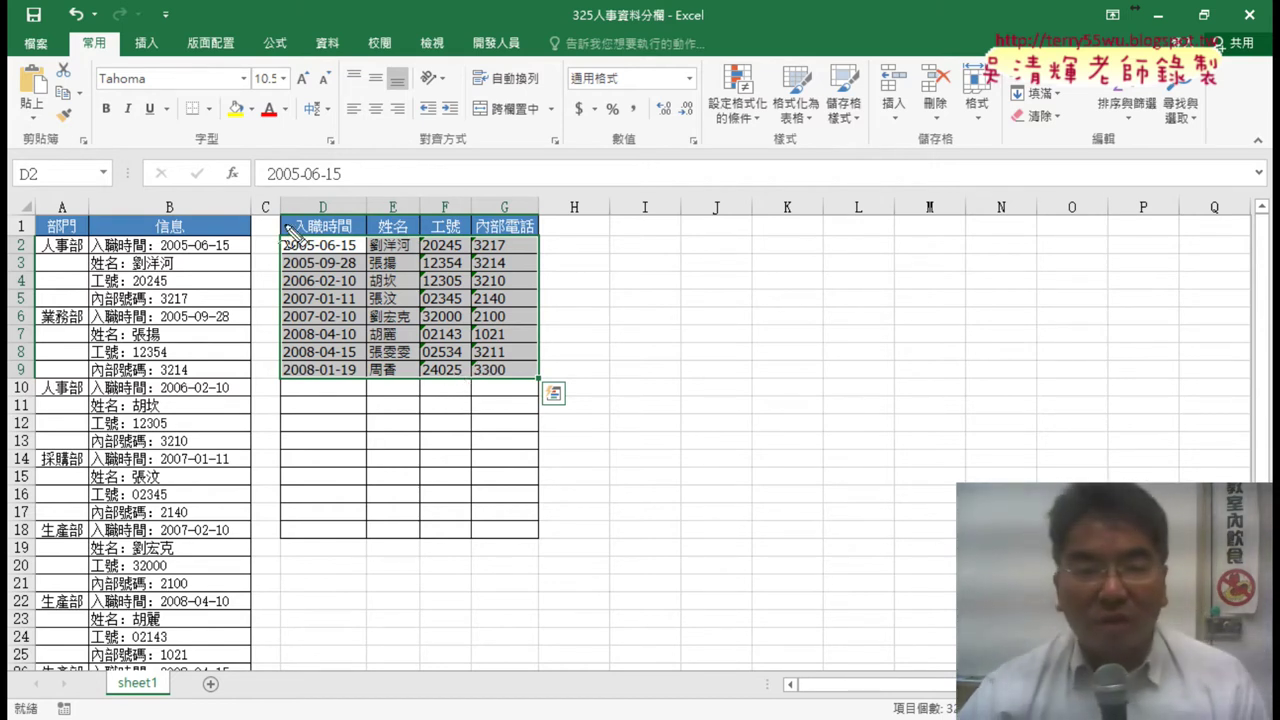
left_click_drag(268, 188, 266, 297)
mouse_move(268, 200)
left_mouse_down()
mouse_move(186, 200)
mouse_move(346, 214)
left_mouse_up()
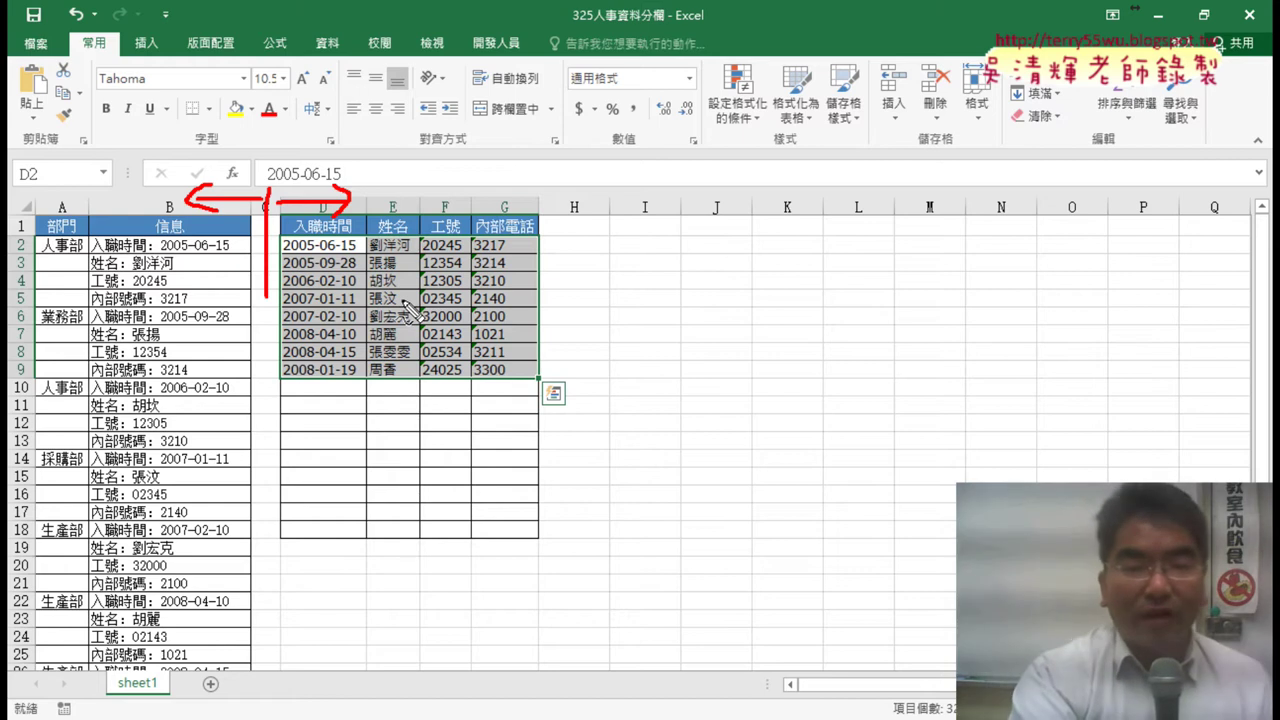
key("Escape")
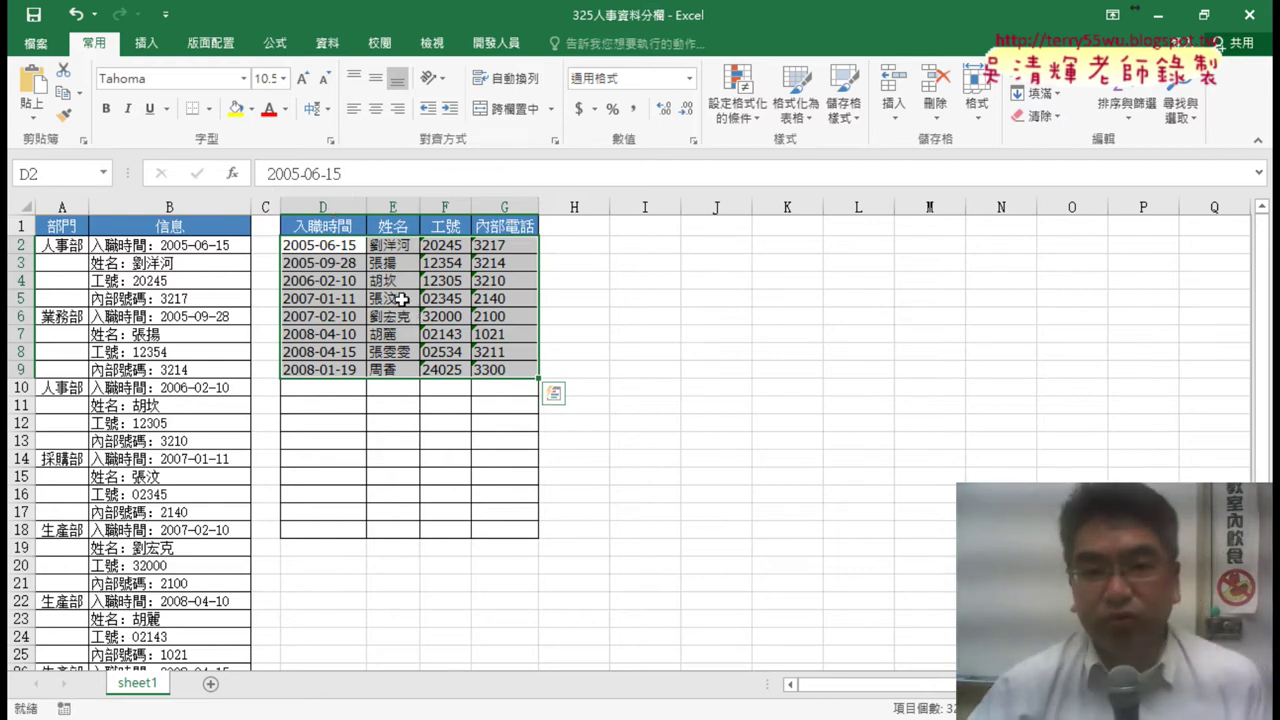
key("Delete")
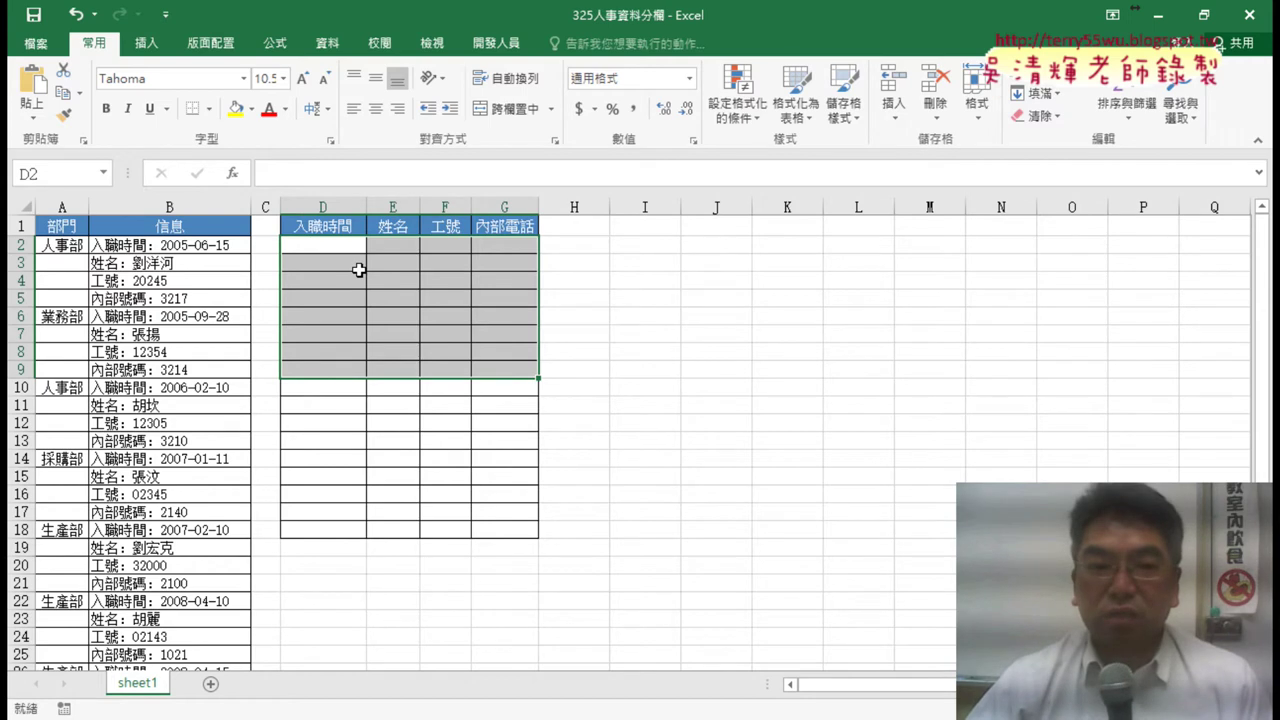
left_click(189, 245)
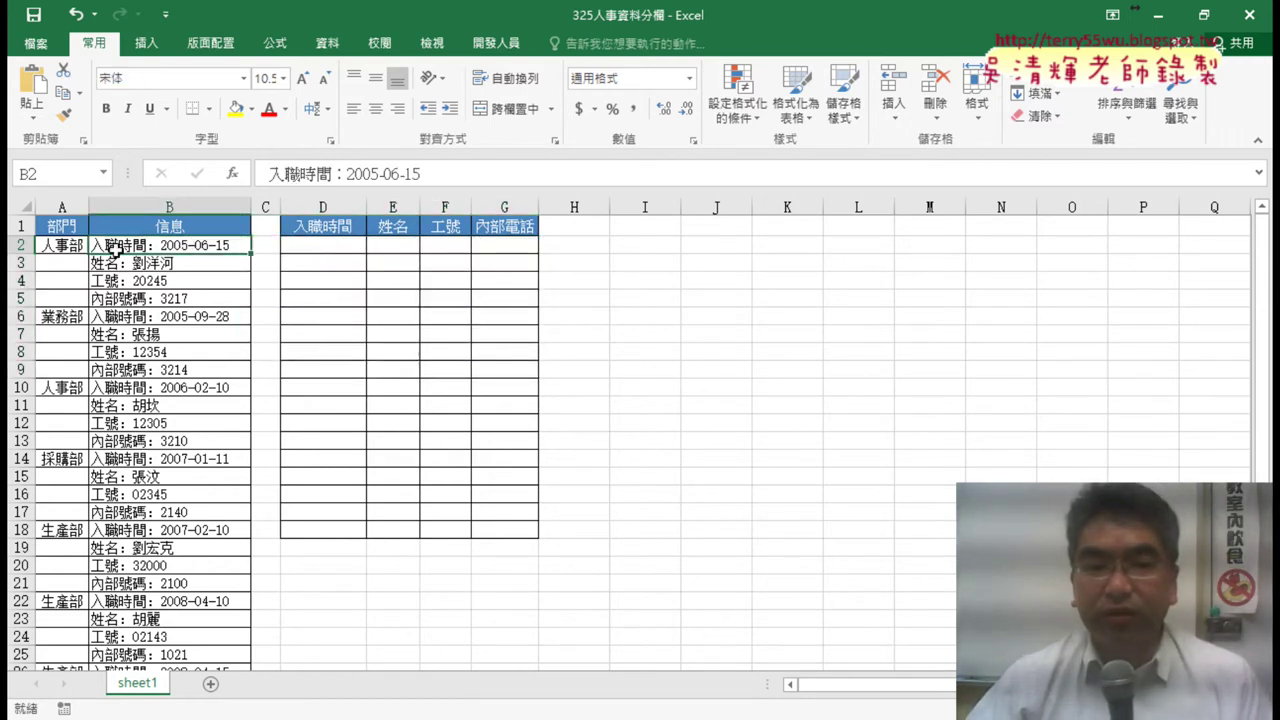
left_click(322, 248)
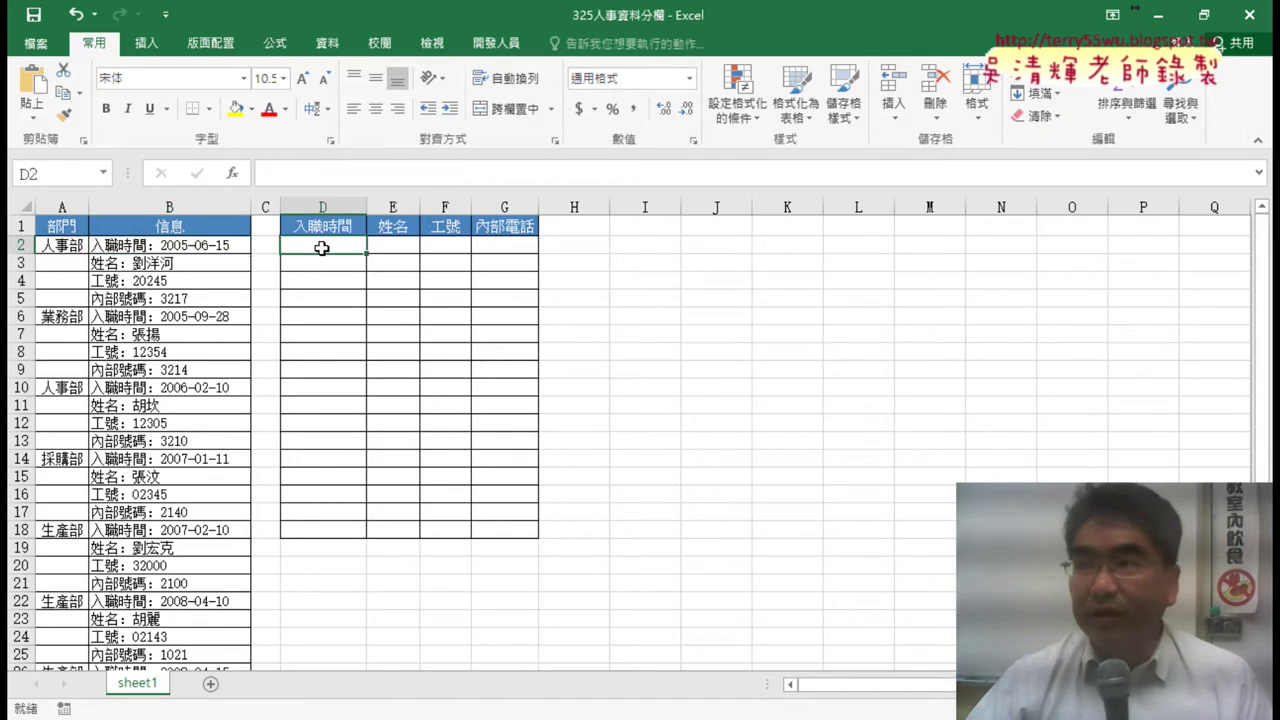
left_click(147, 265)
left_click(408, 246)
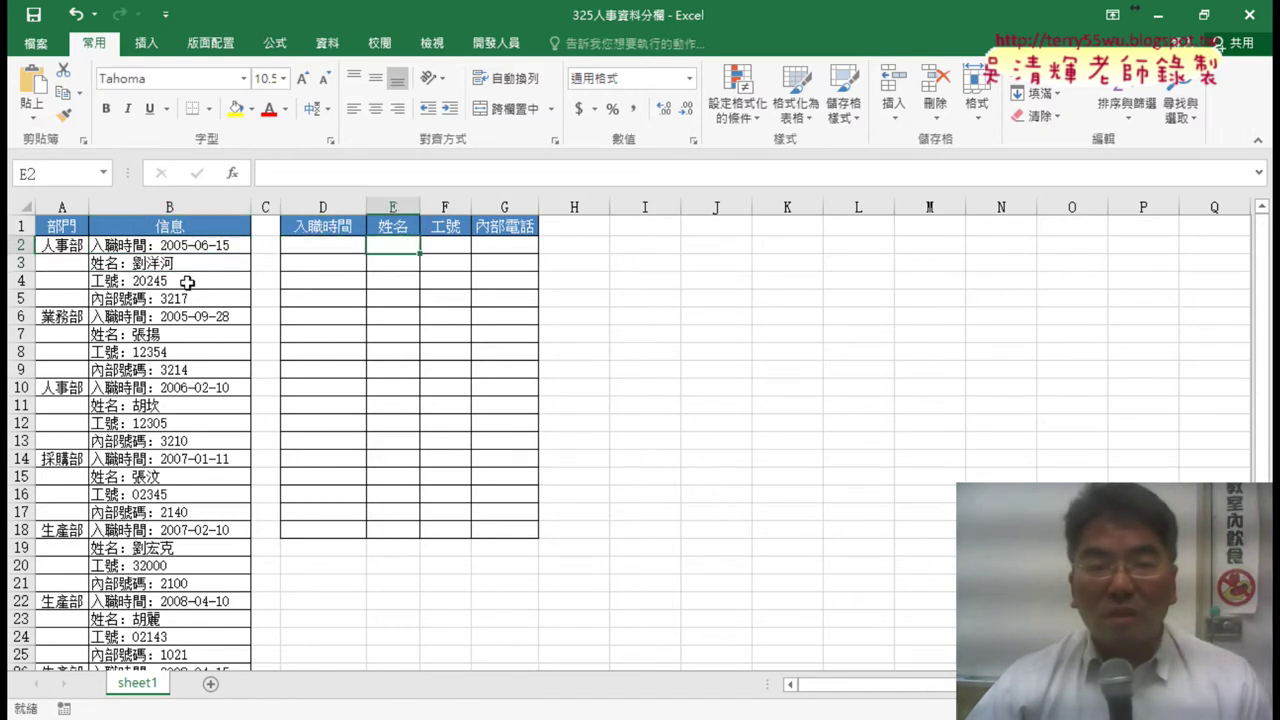
left_click_drag(195, 248, 192, 298)
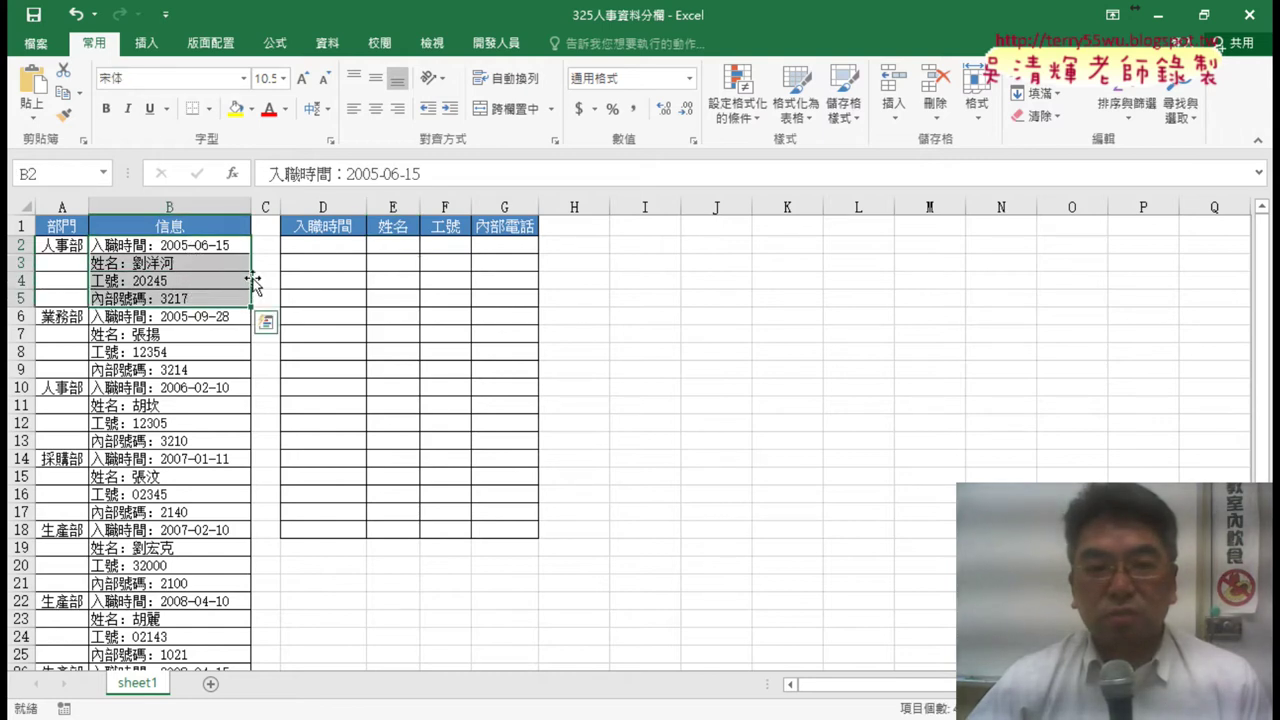
left_click(328, 248)
left_click_drag(328, 248, 500, 245)
left_click(168, 316)
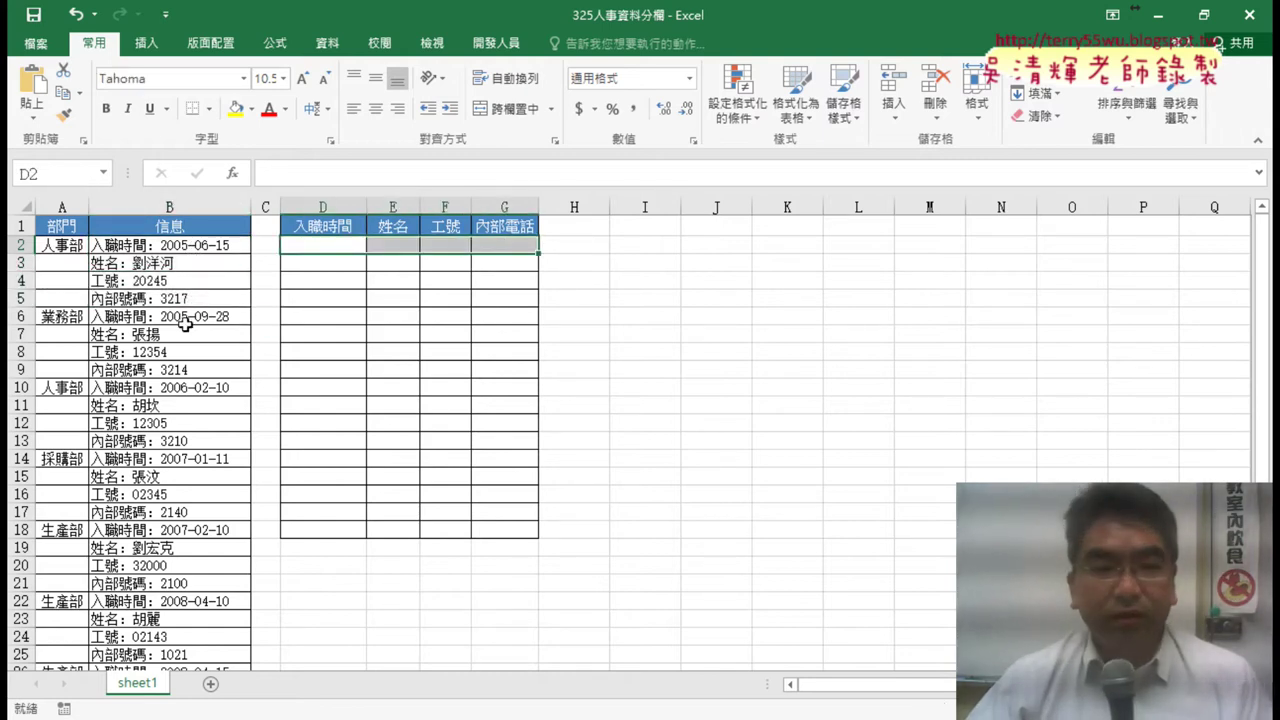
left_click_drag(168, 316, 170, 388)
left_click_drag(340, 263, 502, 263)
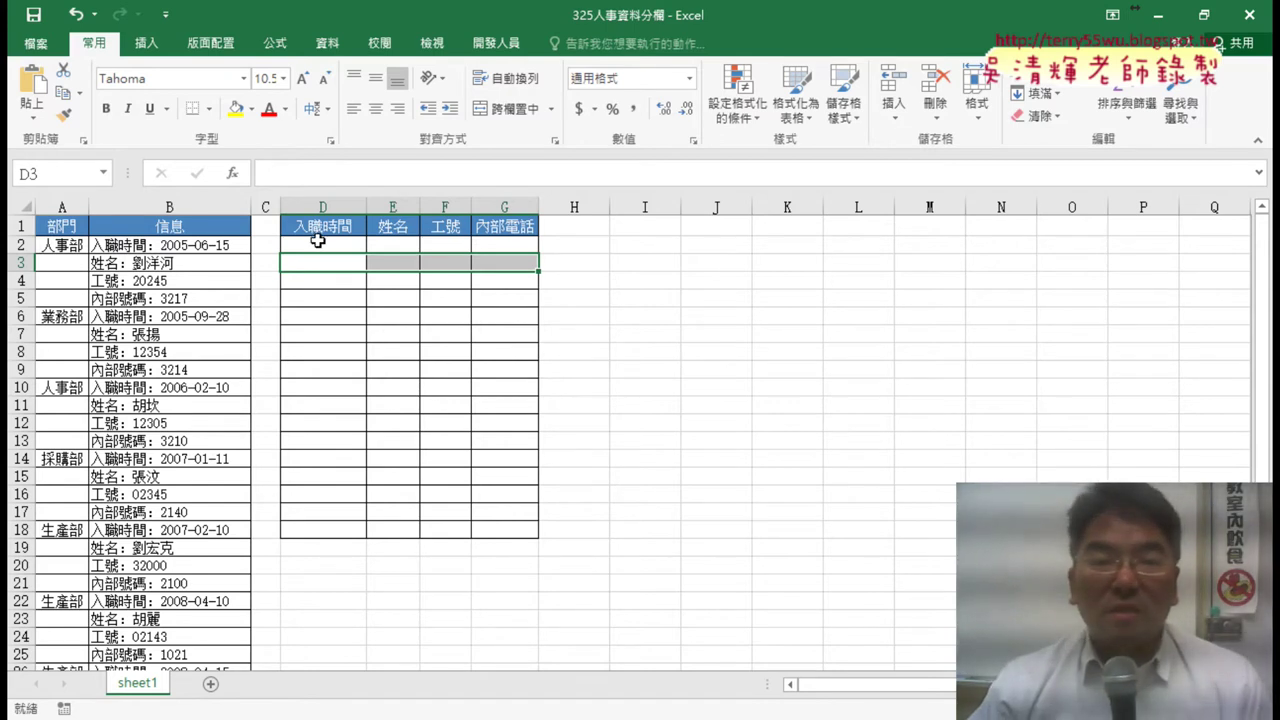
left_click(318, 241)
left_click(173, 244)
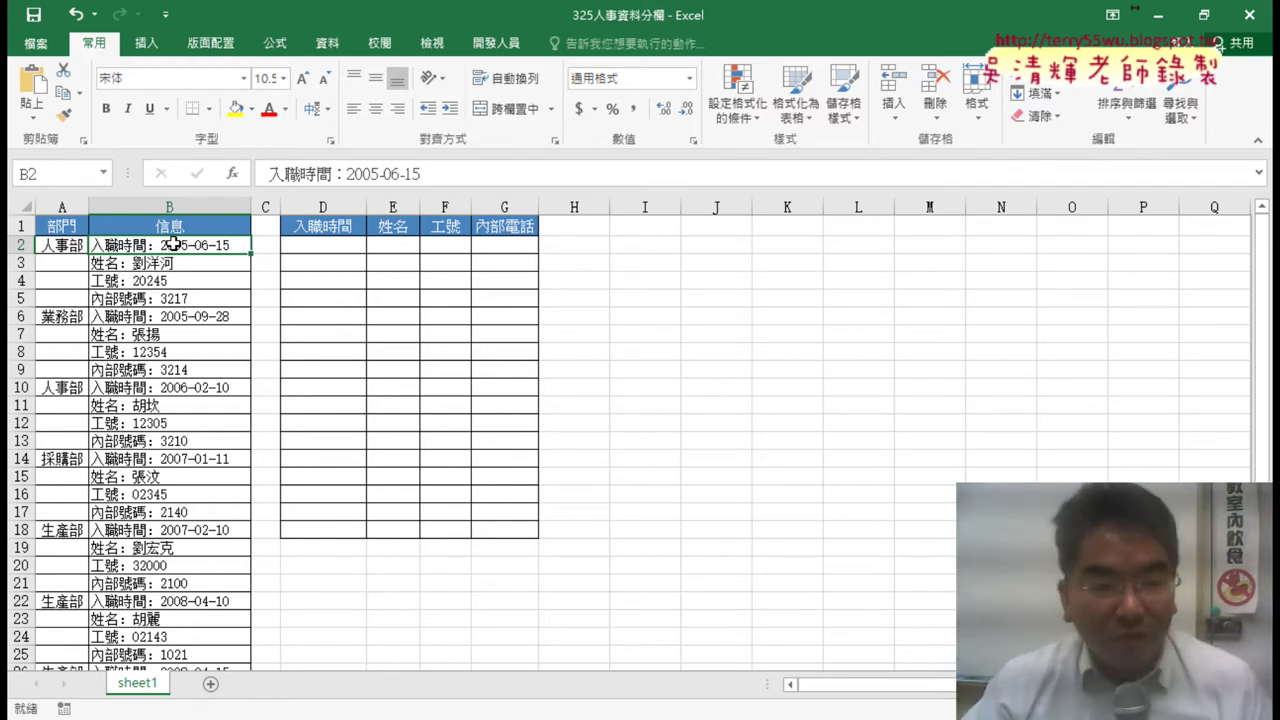
Step: Copy B2:B5, the first employee's hire date, name, ID and extension lines
left_click_drag(185, 245, 170, 368)
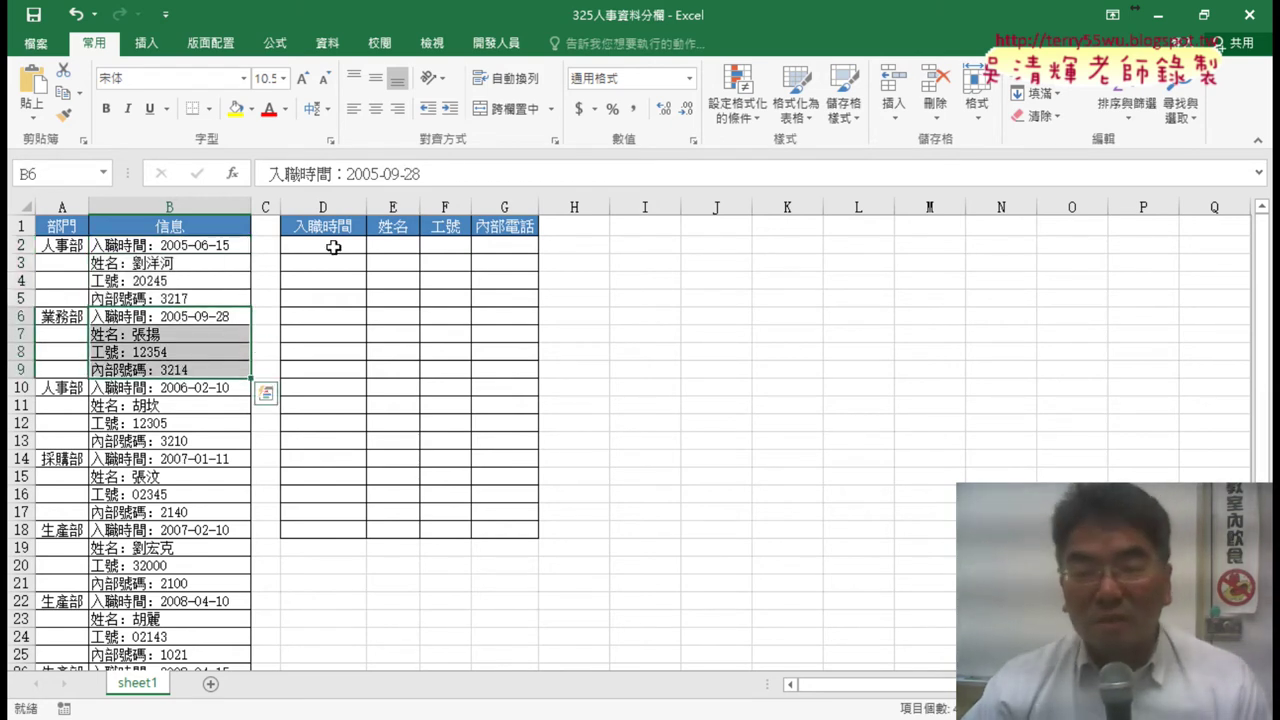
left_click_drag(334, 246, 466, 246)
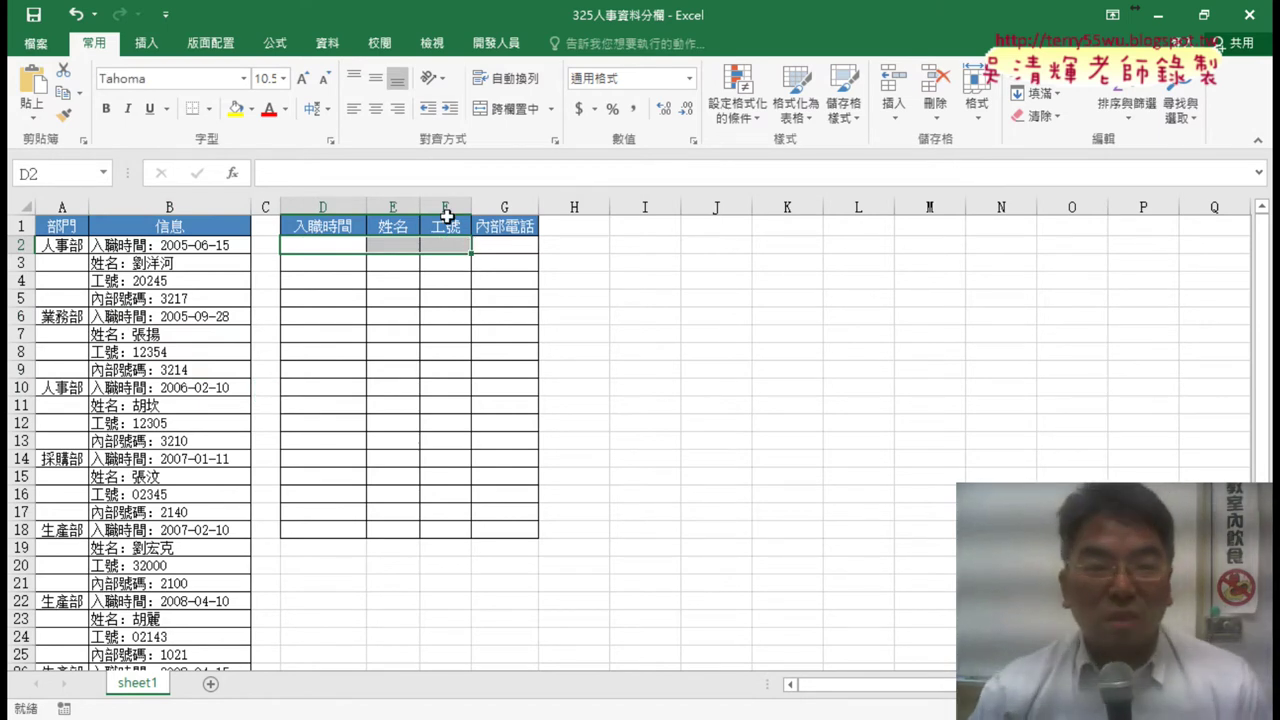
left_click_drag(180, 246, 200, 298)
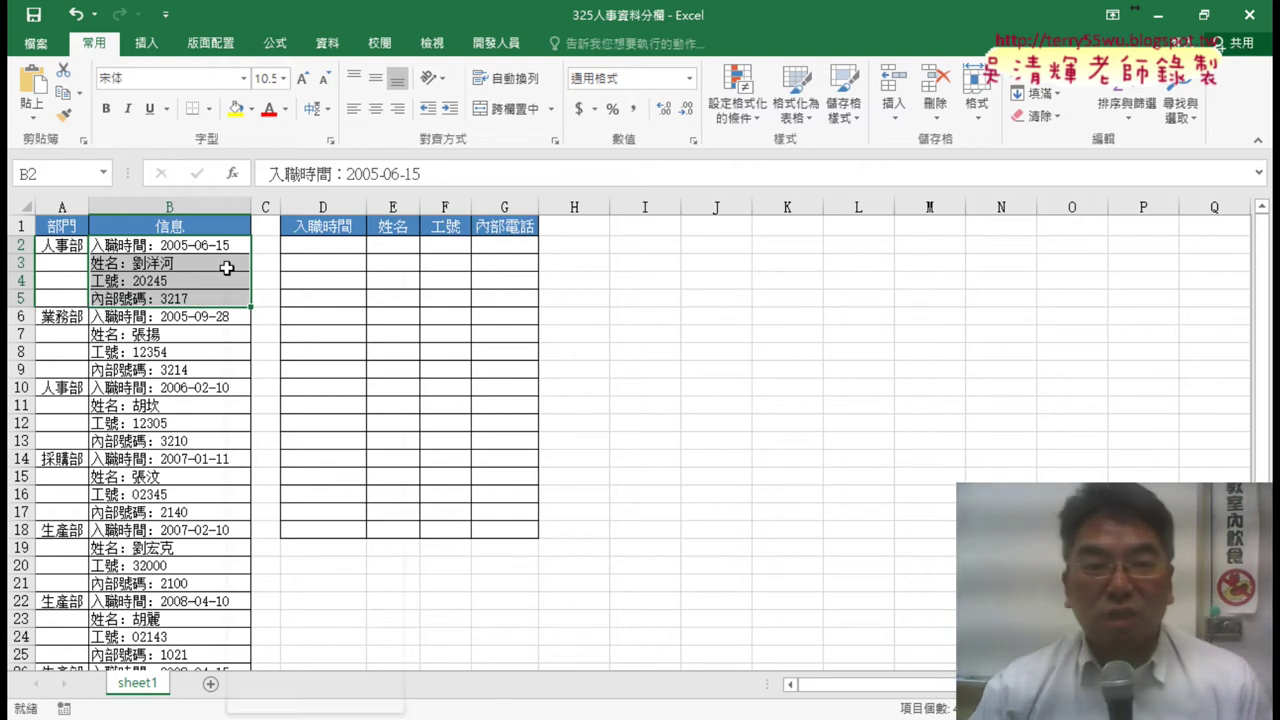
right_click(227, 268)
left_click(285, 300)
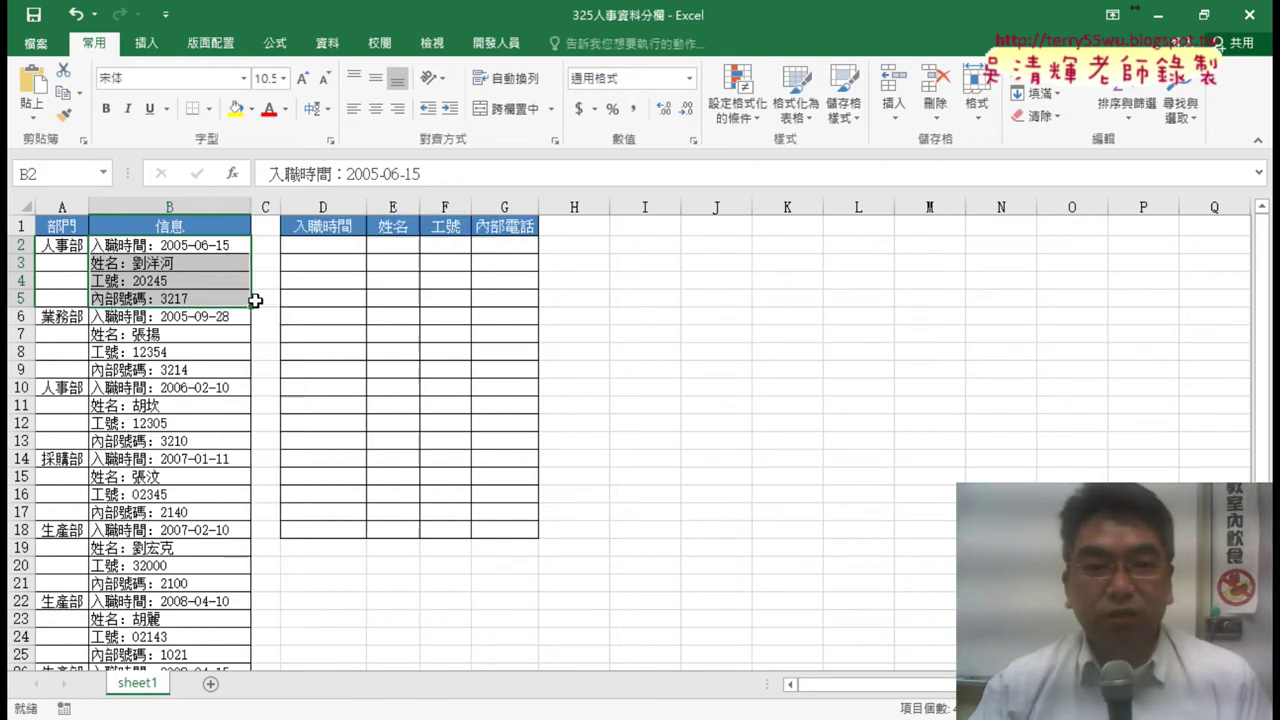
Step: Paste Special the copied lines into D2 with 轉置 (Transpose) so they fill D2:G2
right_click(327, 243)
mouse_move(395, 363)
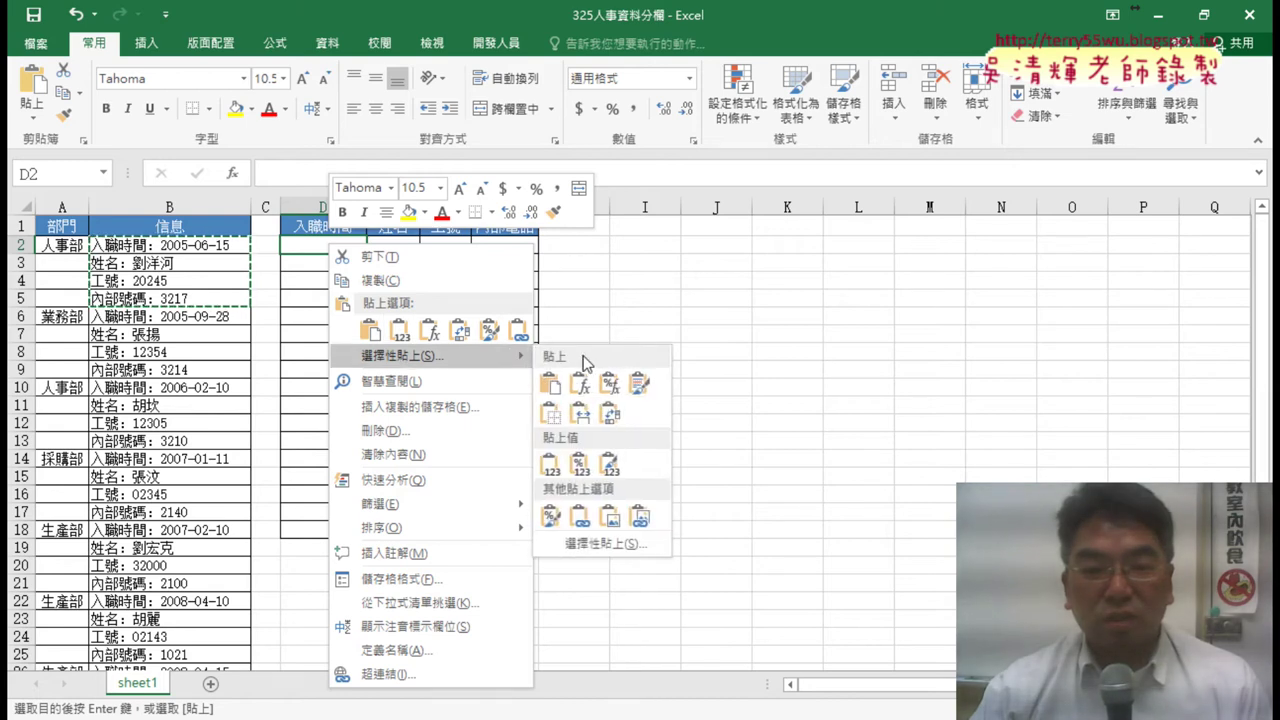
left_click(623, 540)
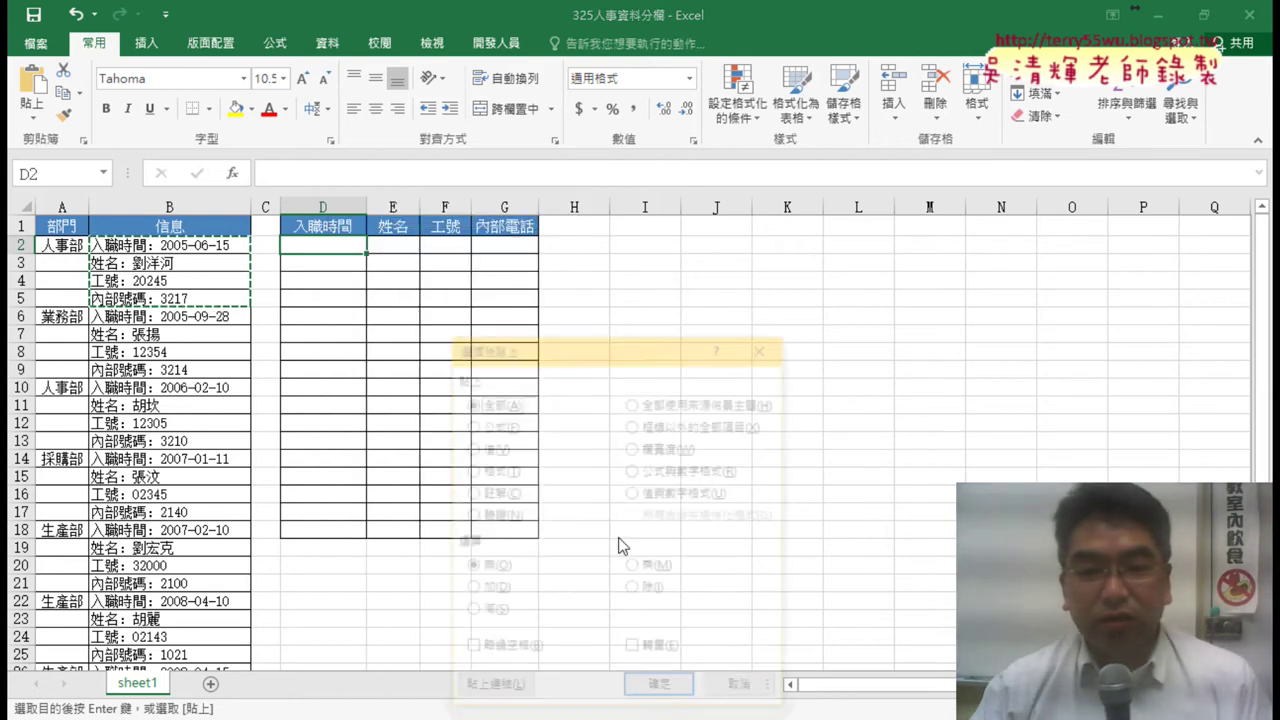
left_click(663, 651)
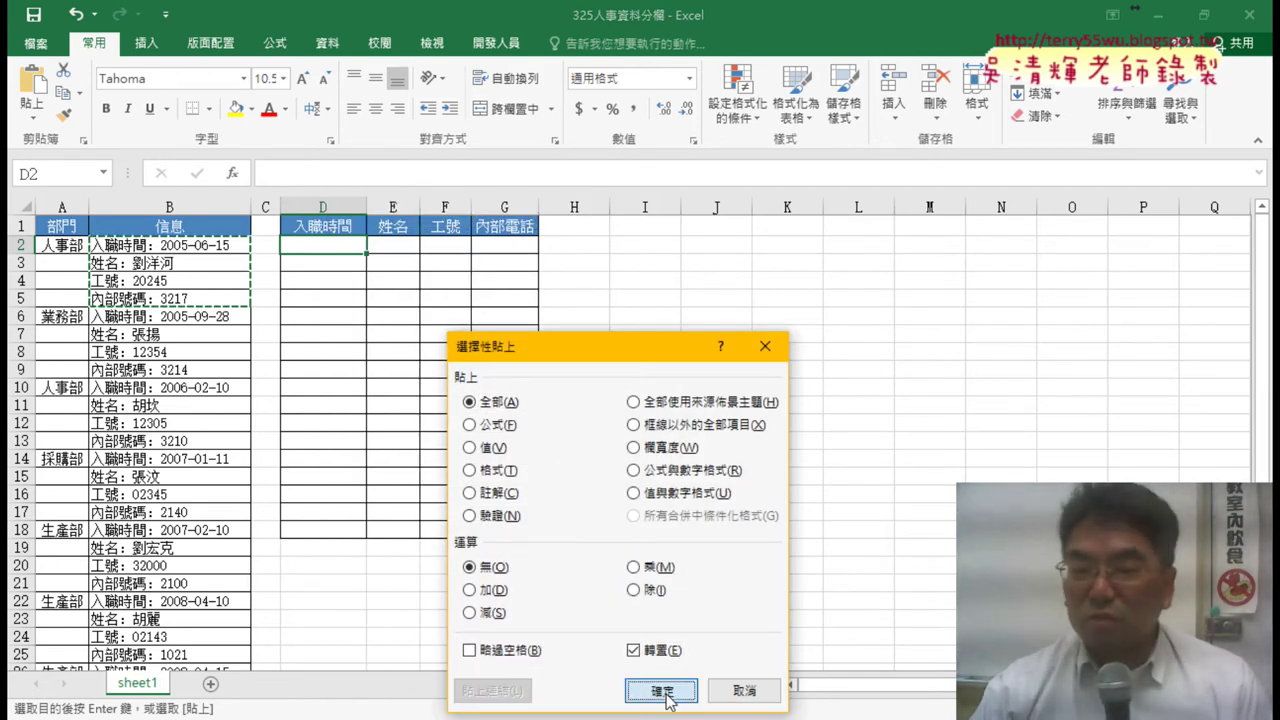
left_click(665, 693)
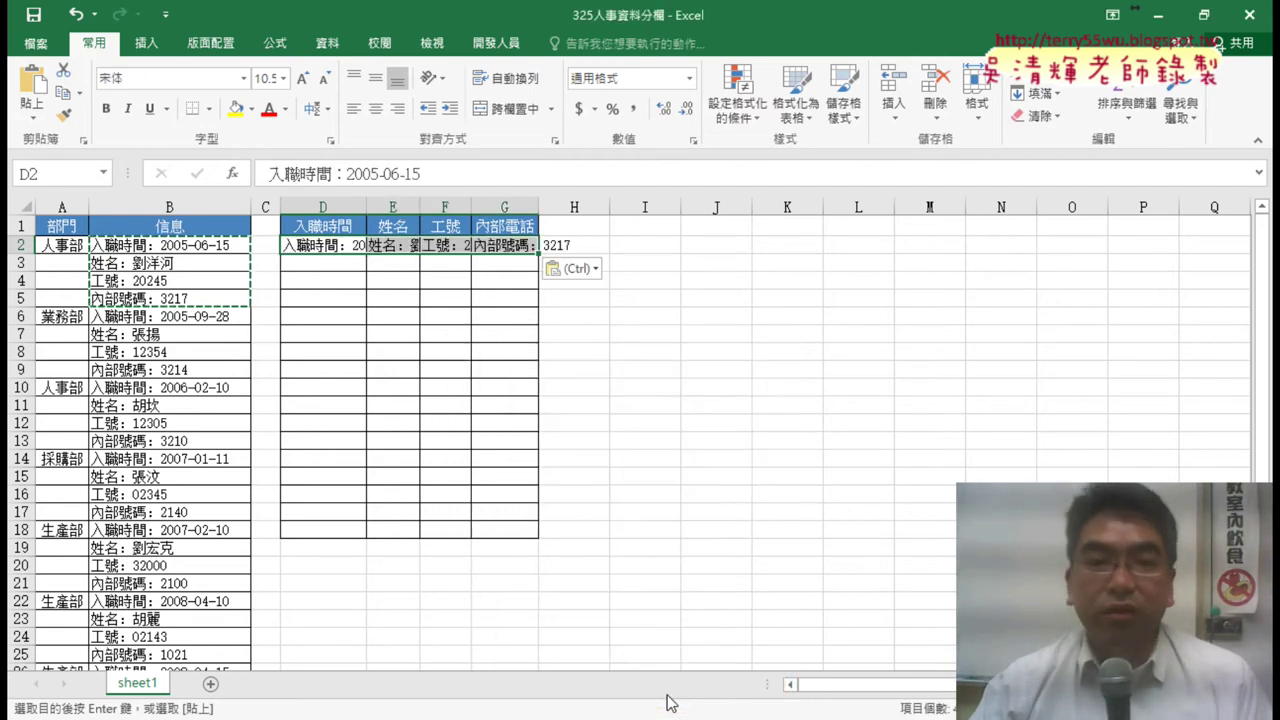
Step: Autofit columns D, E, F and G to their pasted row-2 text
double_click(366, 206)
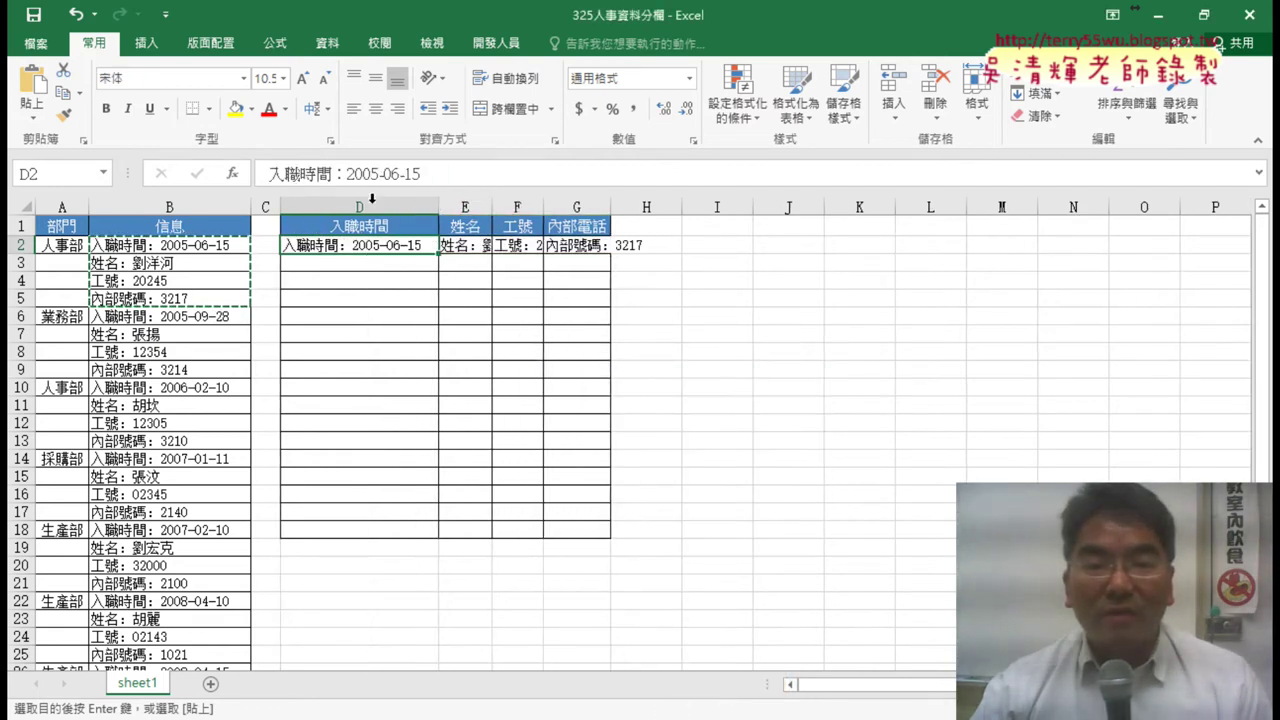
double_click(495, 206)
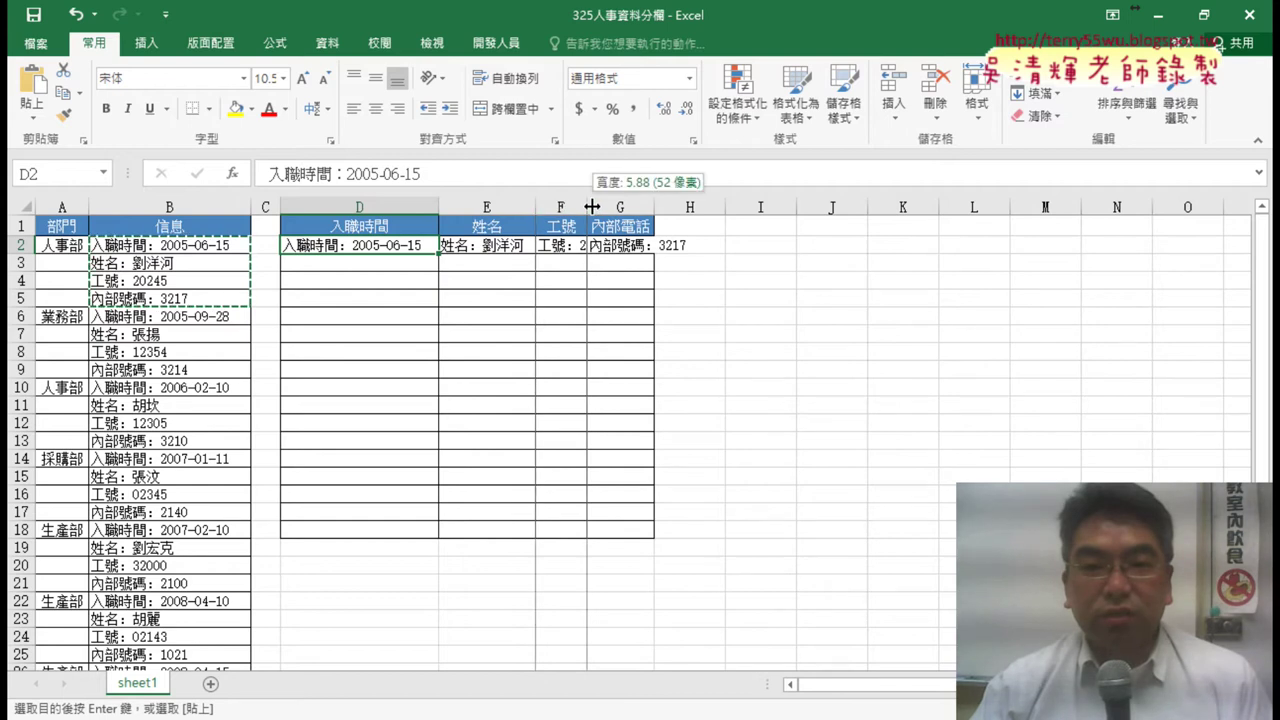
double_click(588, 206)
double_click(697, 207)
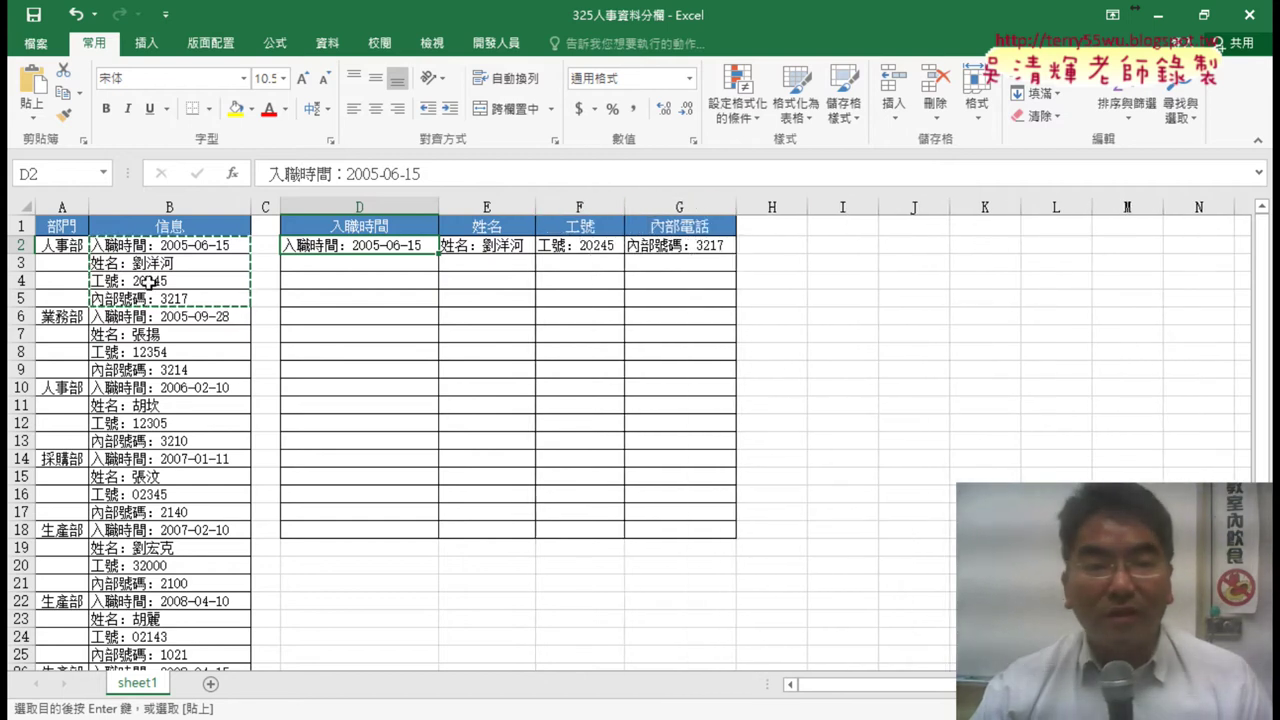
left_click_drag(166, 320, 196, 378)
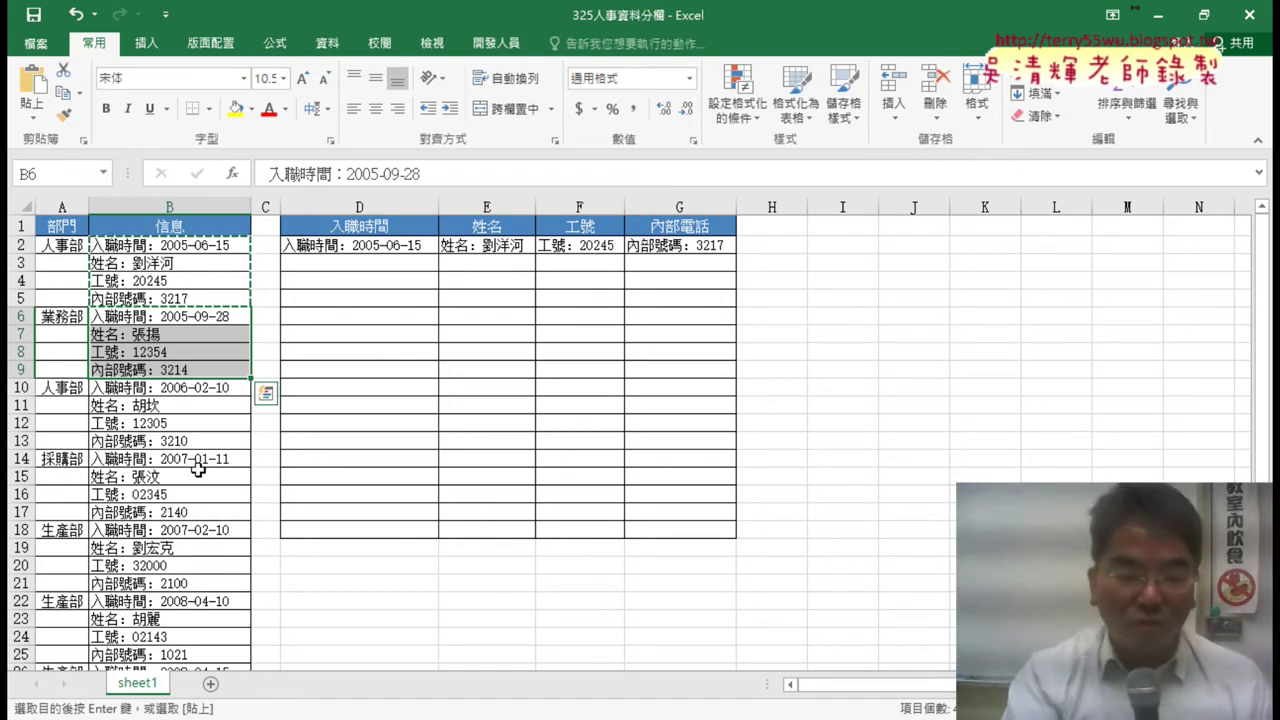
Step: Undo the last two actions, then redo to restore the fitted widths of columns F and G
key("ctrl+z")
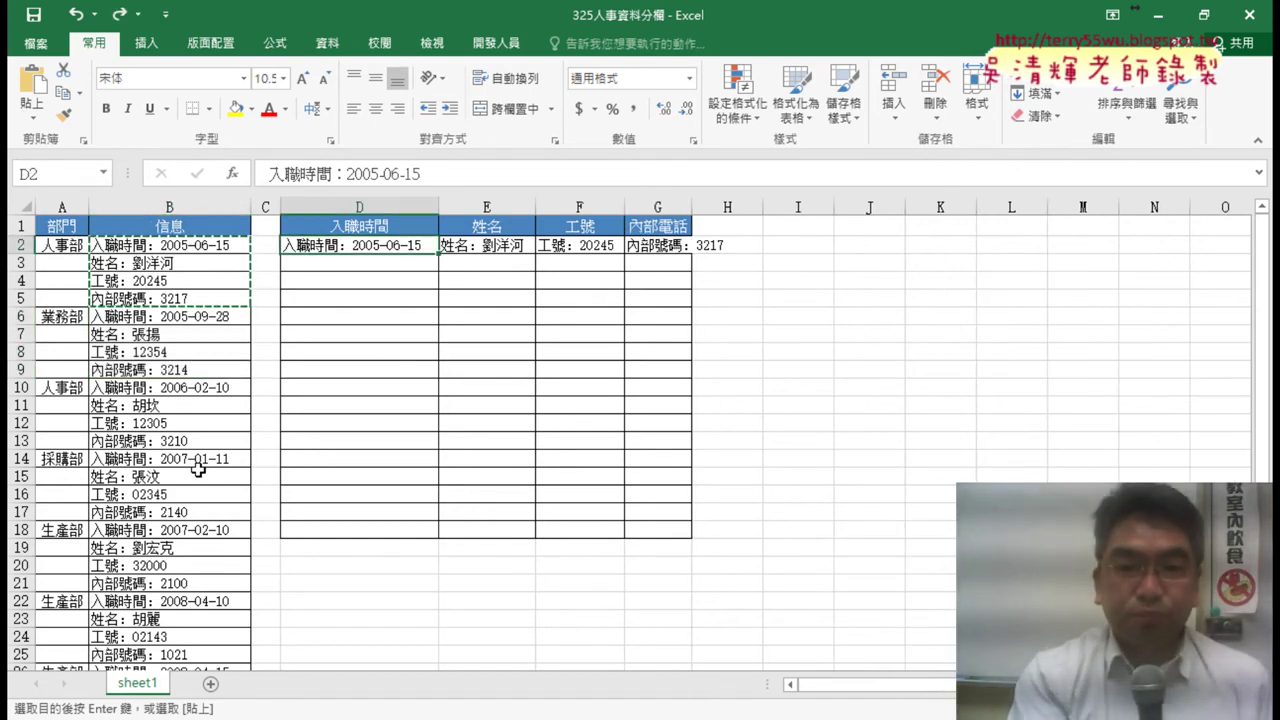
key("ctrl+z")
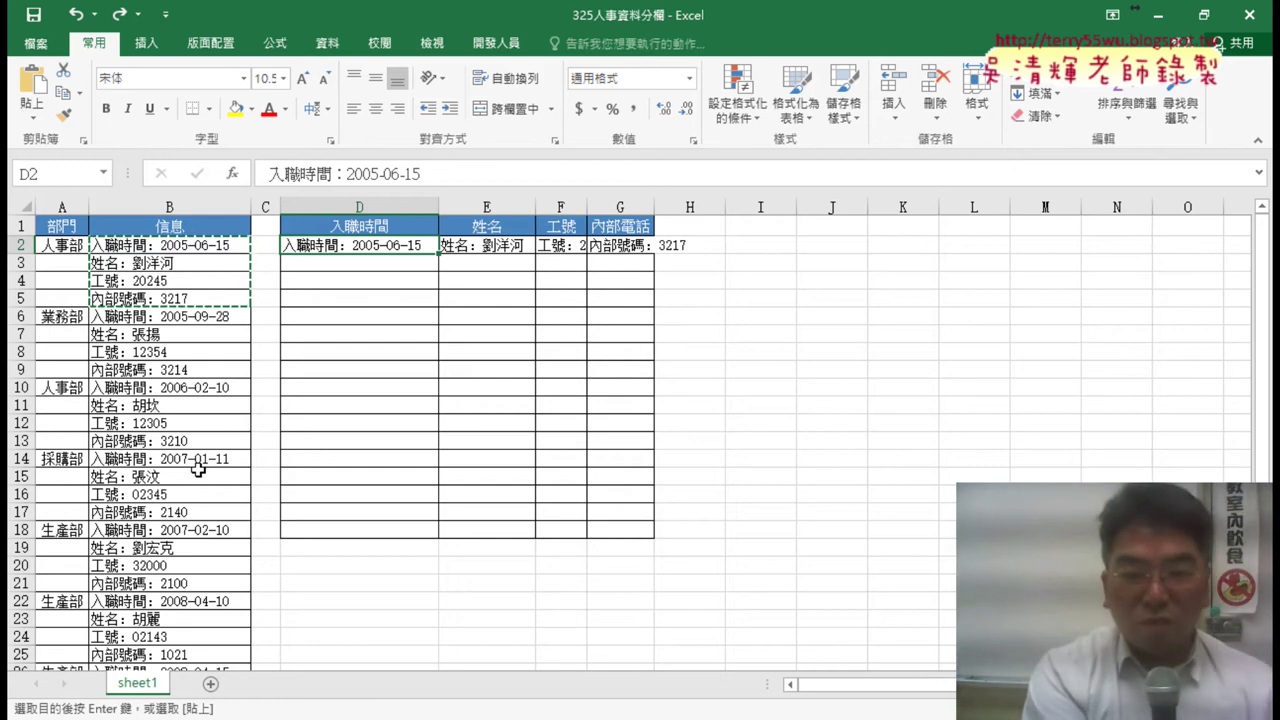
key("ctrl+y")
key("ctrl+y")
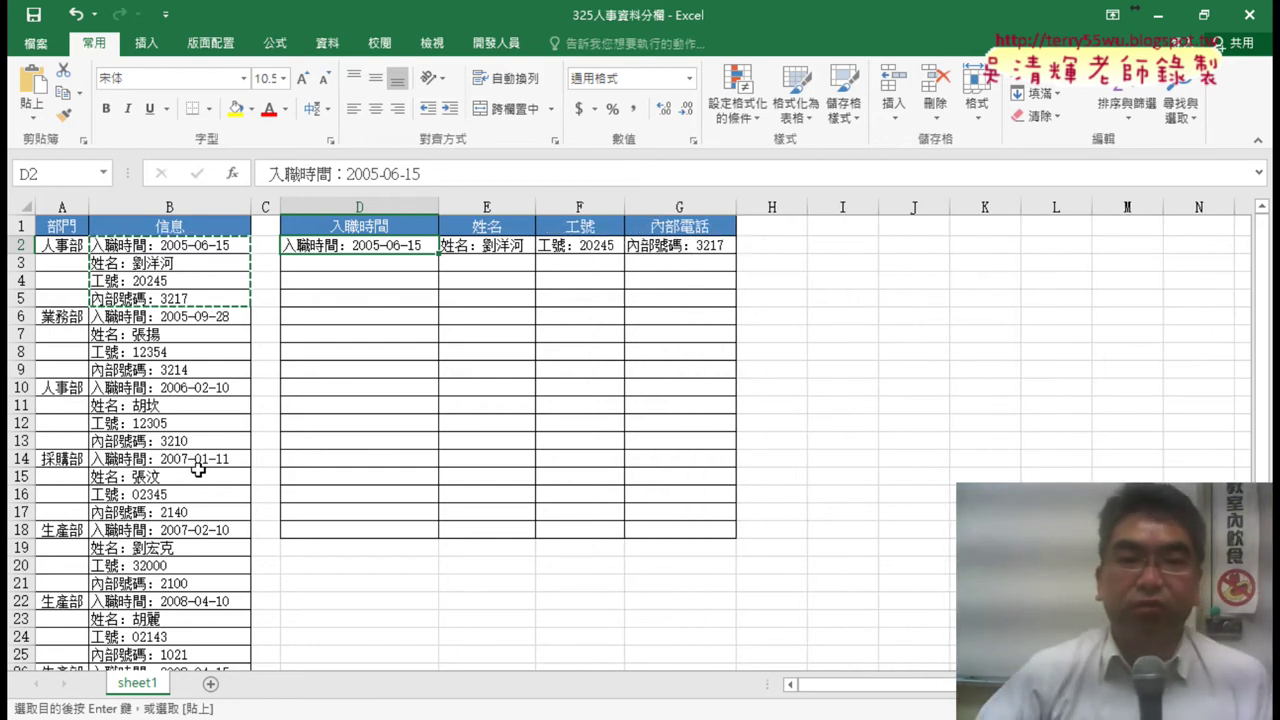
Step: Check cells D1, D2 and E2, then select the 入職時間： label inside D2's text
left_click(380, 224)
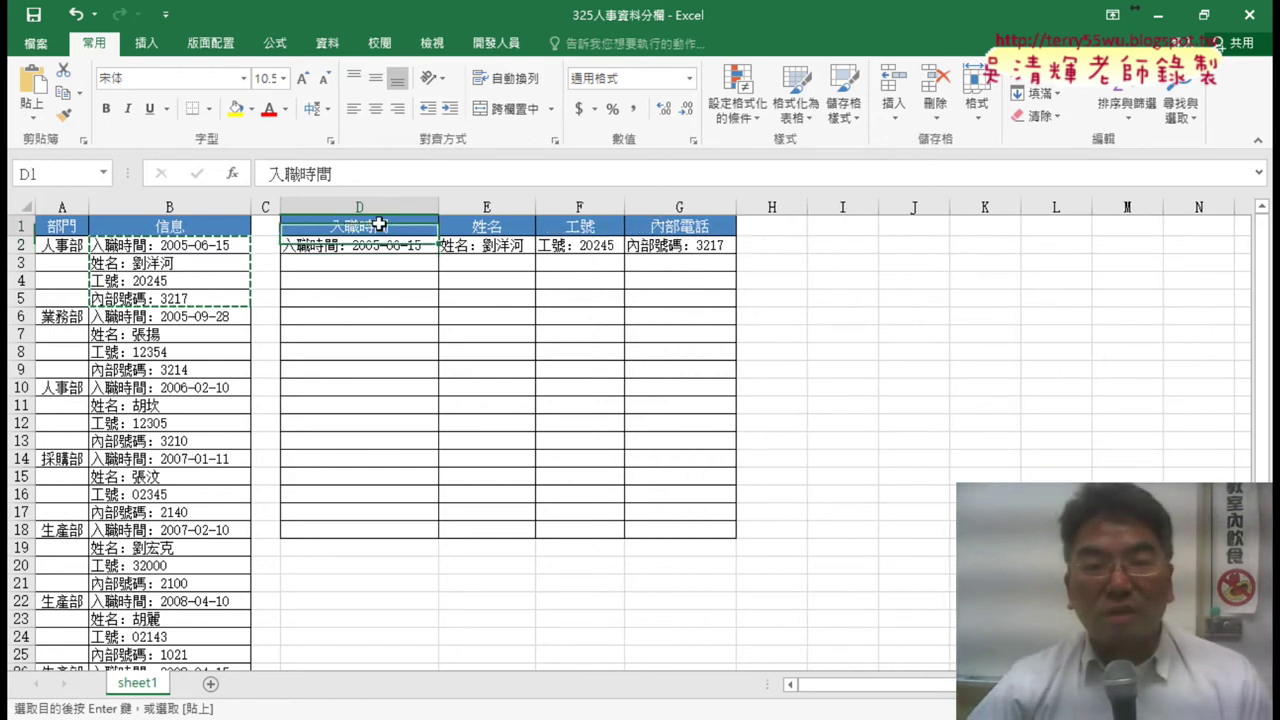
left_click(345, 249)
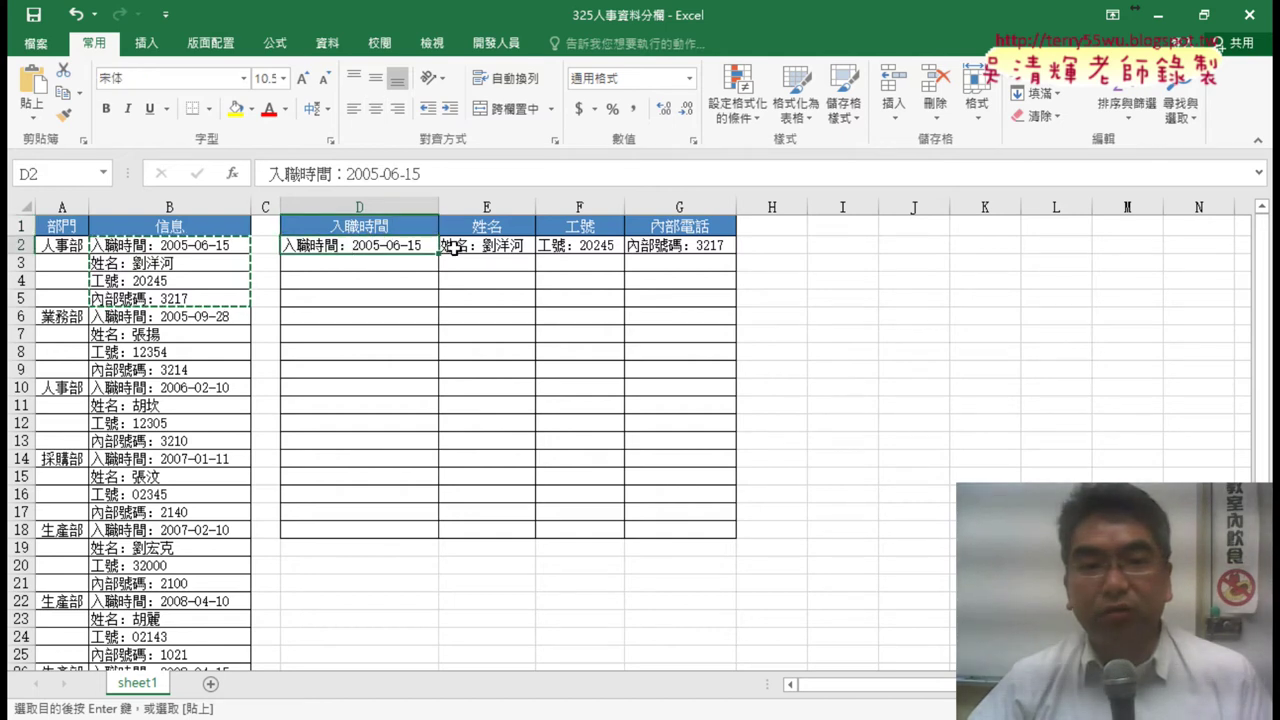
left_click(474, 246)
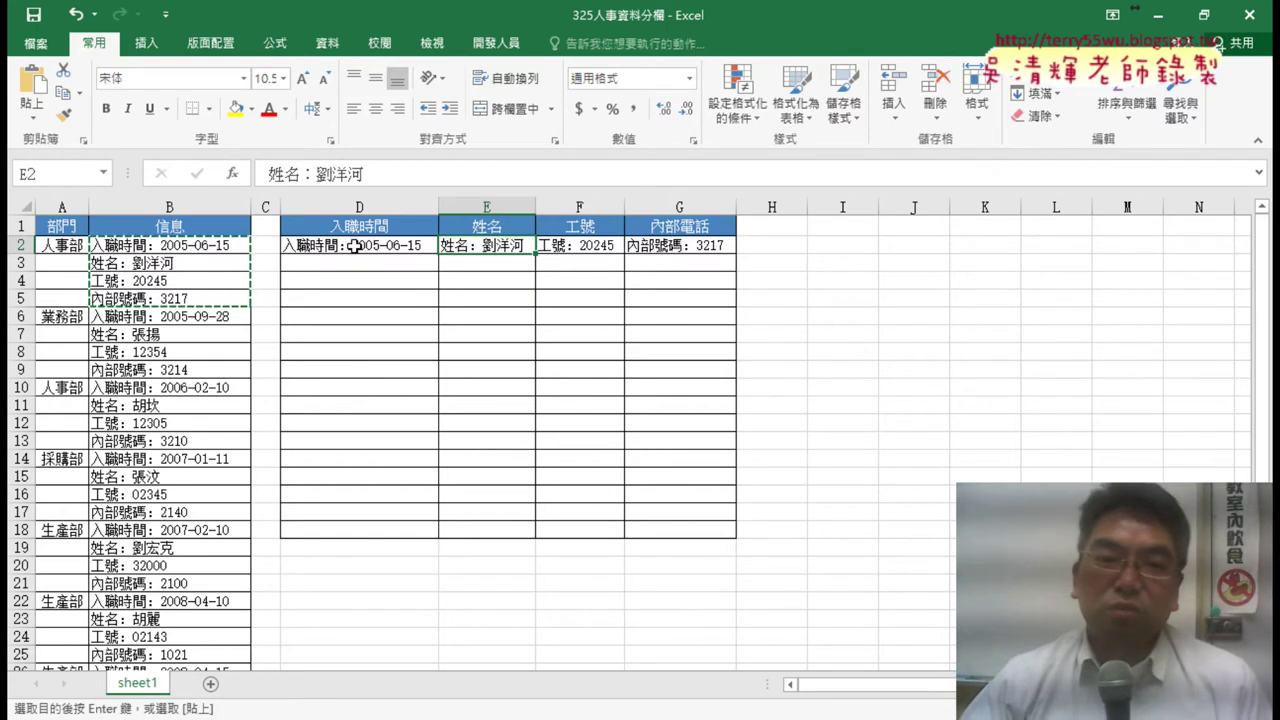
double_click(354, 246)
left_click_drag(349, 246, 258, 246)
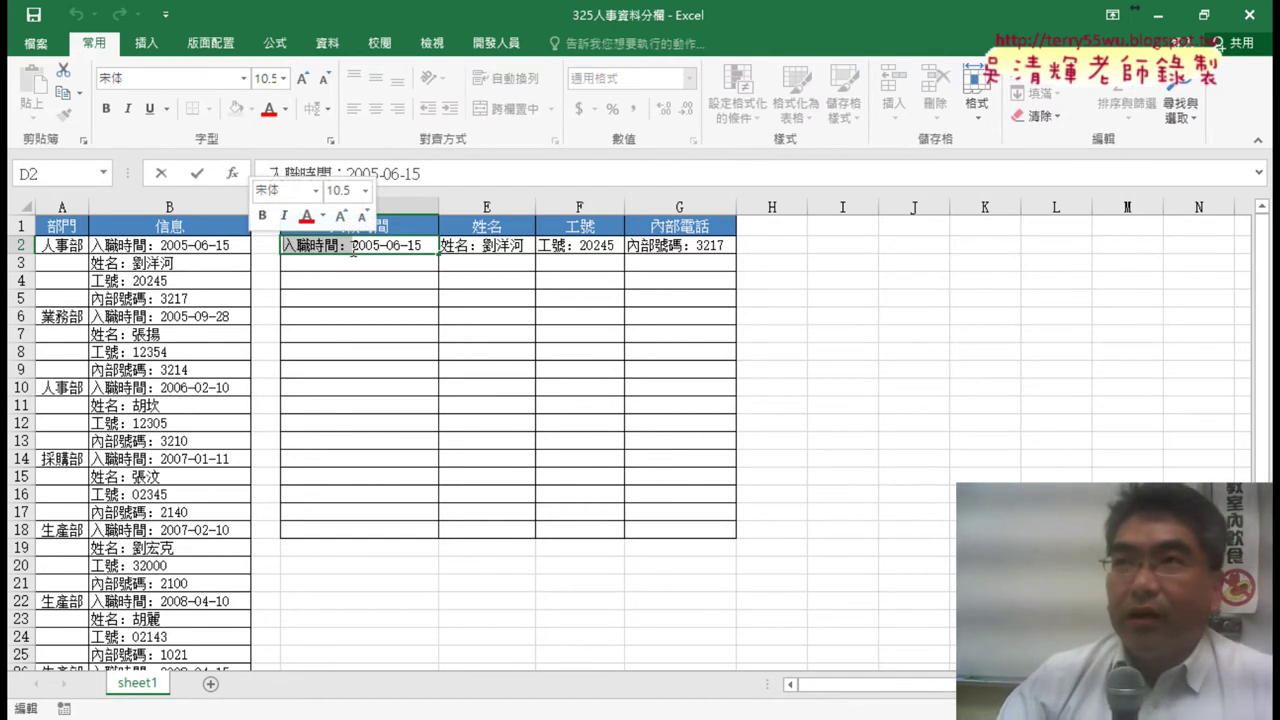
Step: Examine D2's date text, then review the 入職時間, 姓名, 工號 and 內部電話 headers in D1:G1
left_click_drag(352, 246, 340, 246)
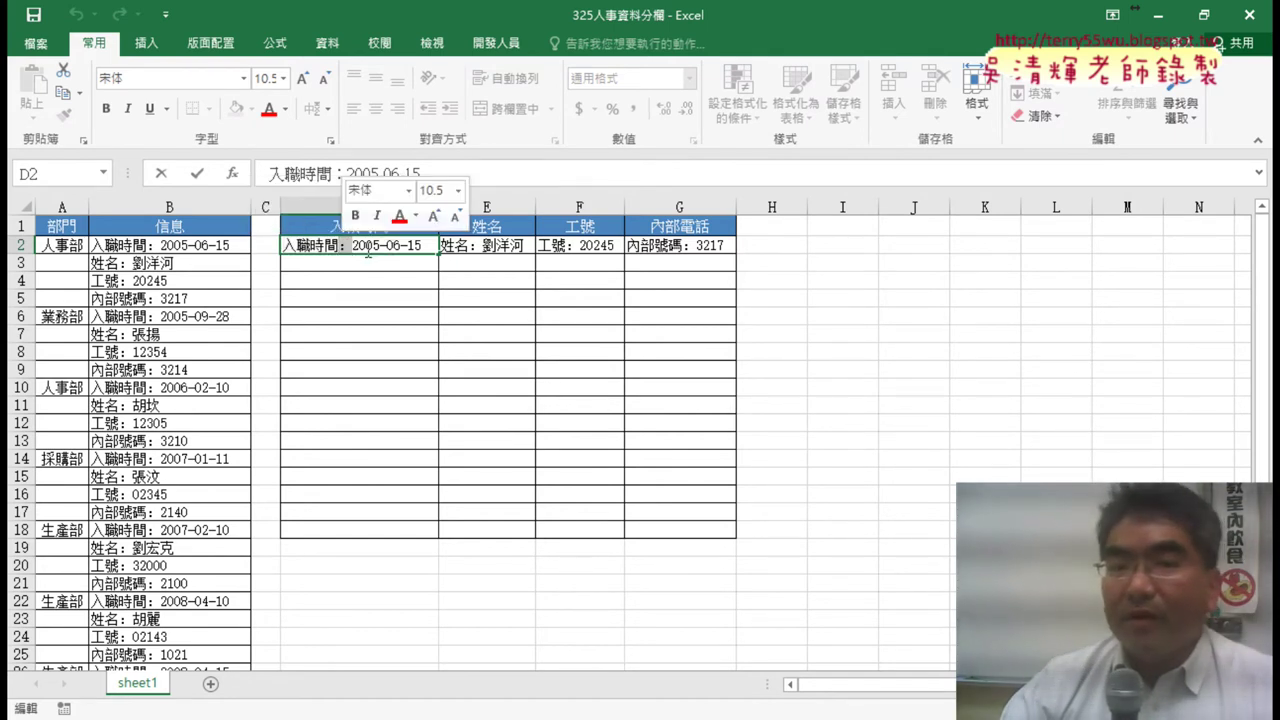
left_click(355, 246)
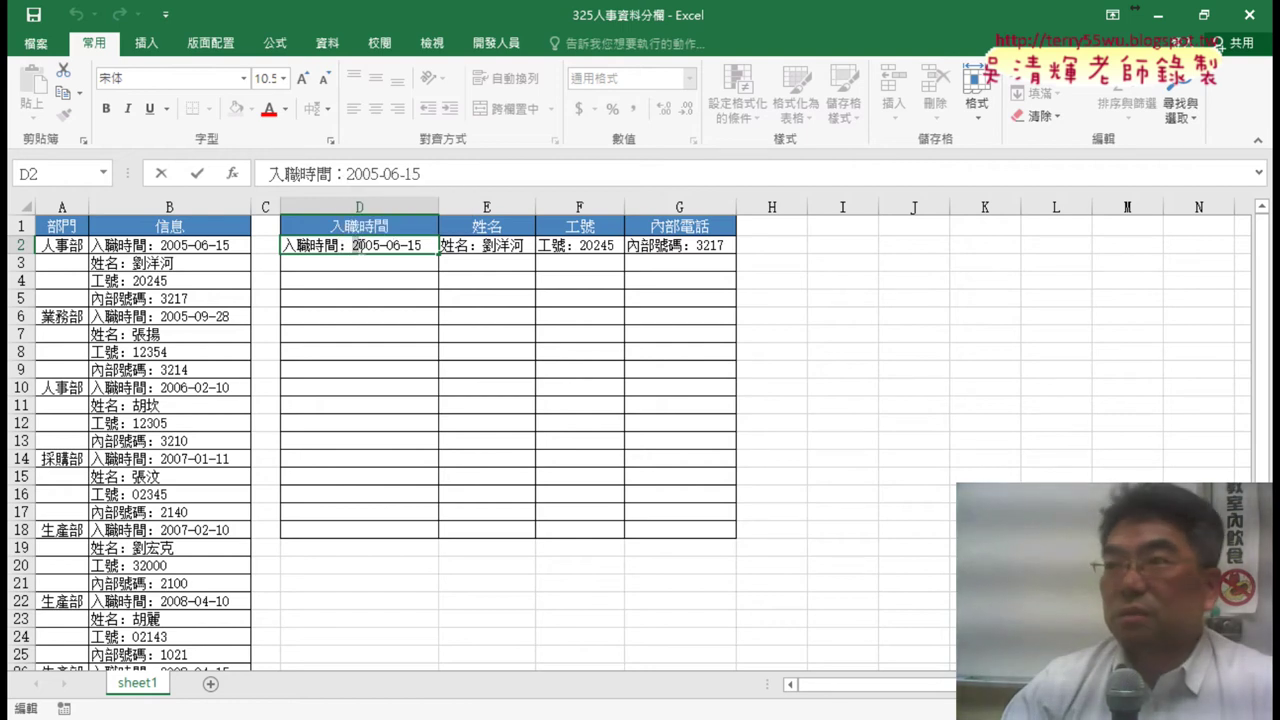
left_click_drag(356, 246, 358, 246)
left_click(341, 228)
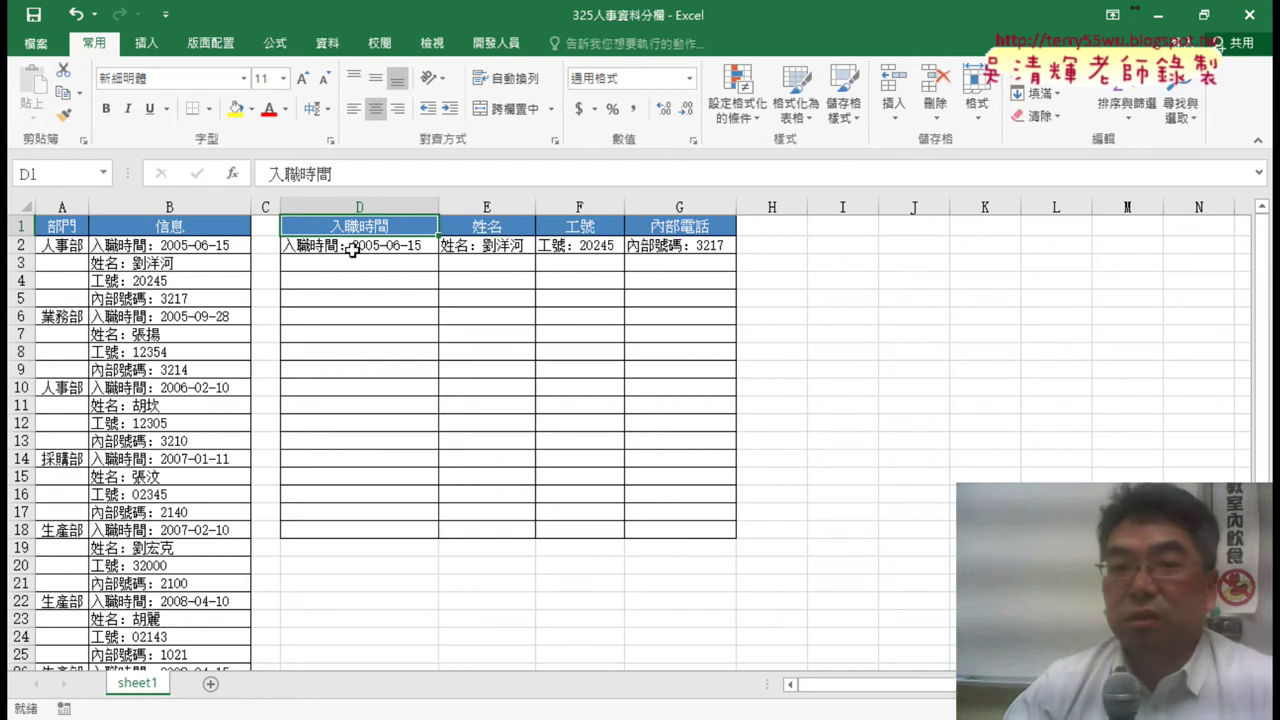
left_click(485, 228)
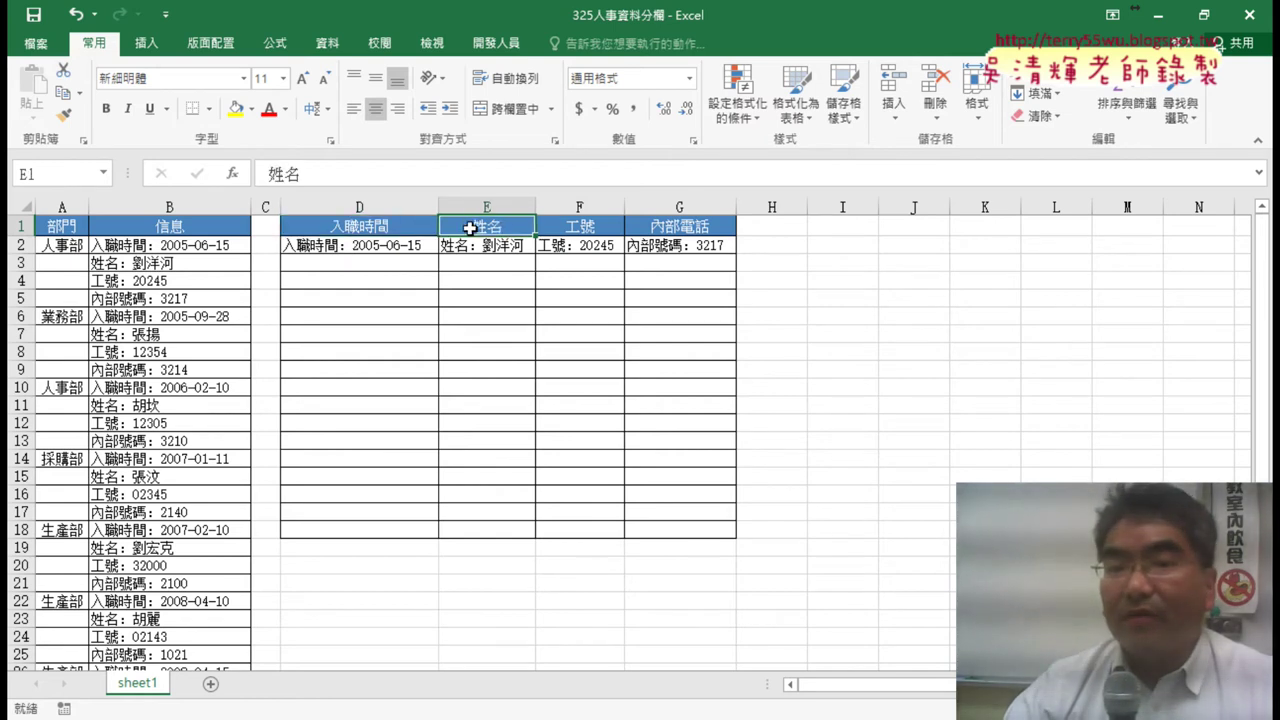
left_click(580, 228)
left_click(665, 227)
left_click(383, 228)
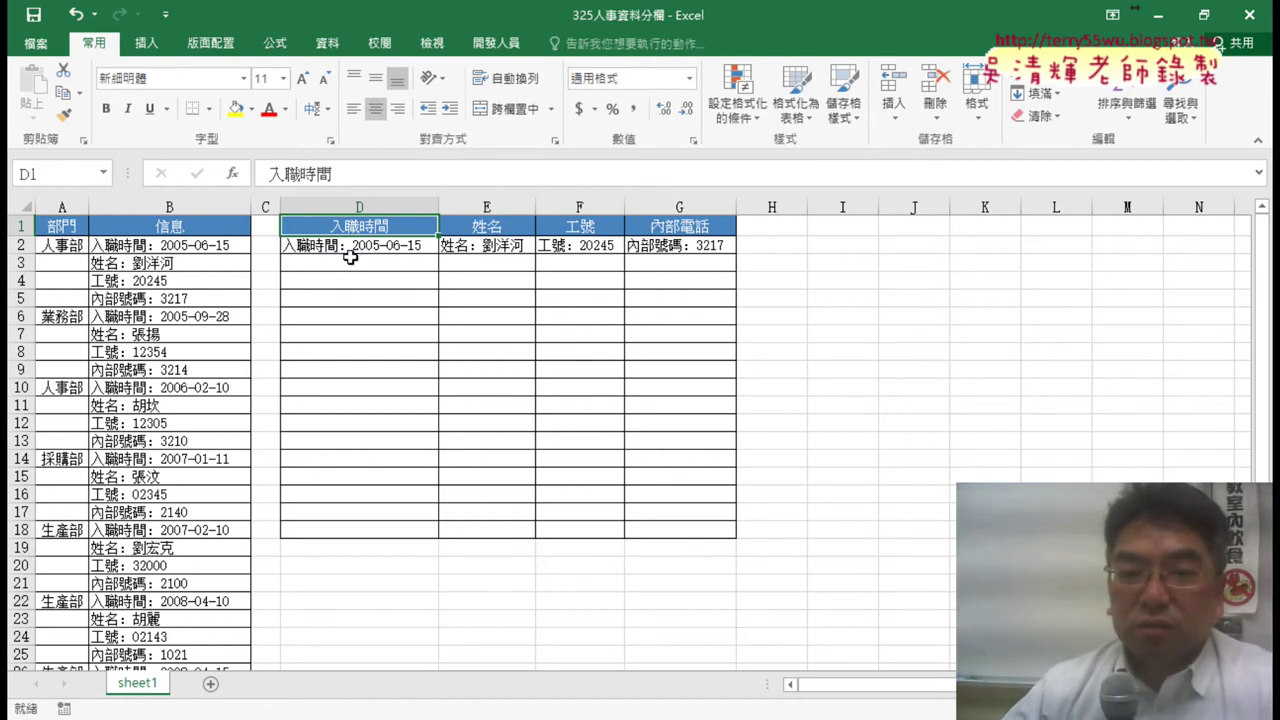
Step: Clear D2:G2 and open Insert Function for cell D2
left_click_drag(350, 257, 663, 247)
key("Delete")
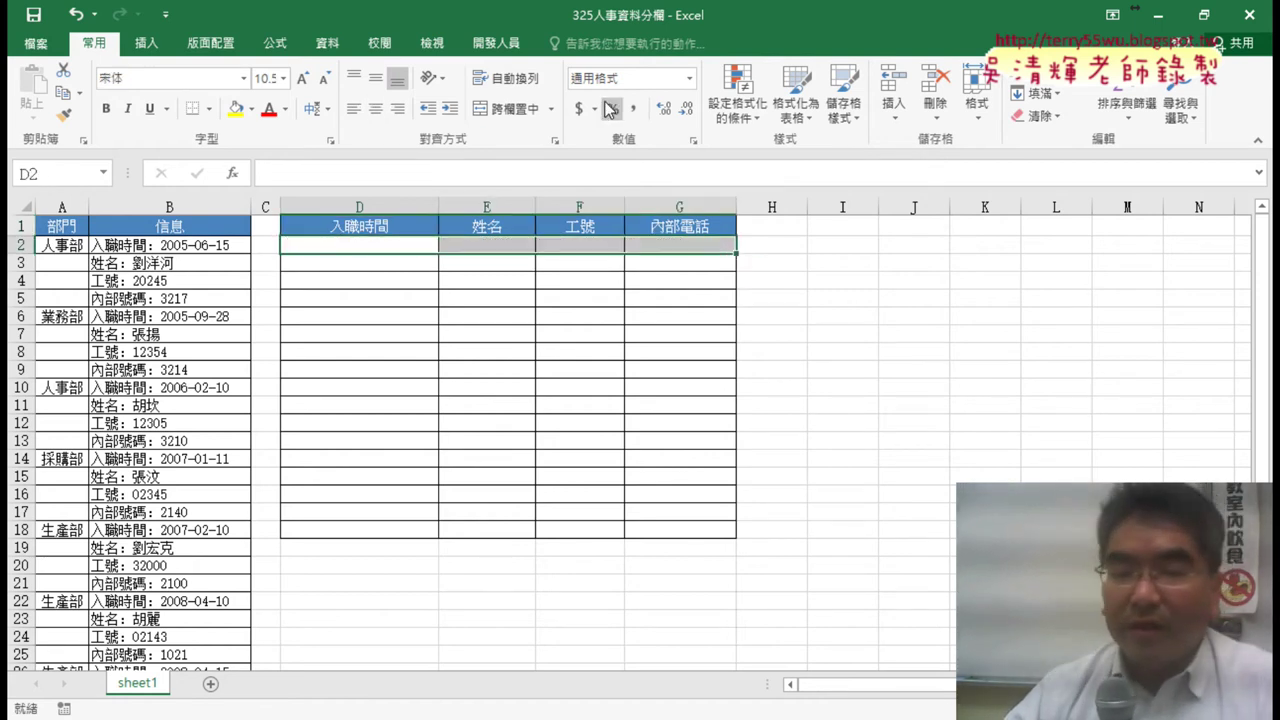
left_click(377, 246)
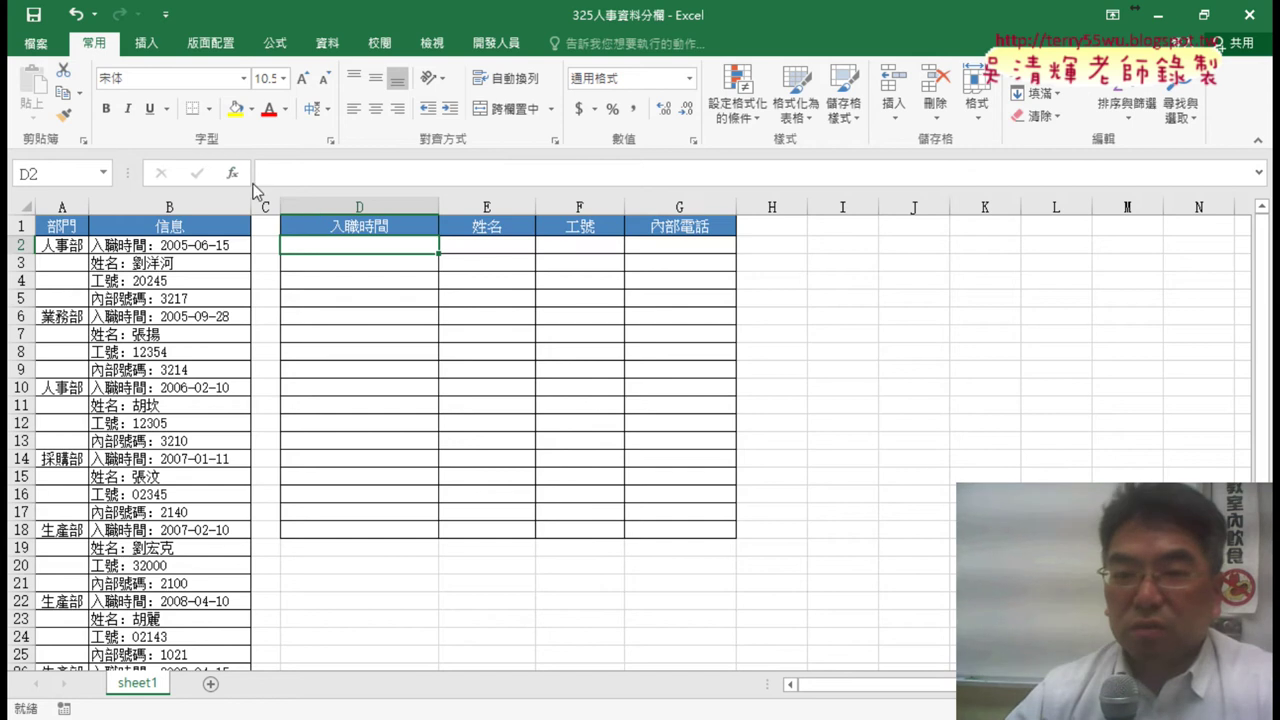
left_click(233, 174)
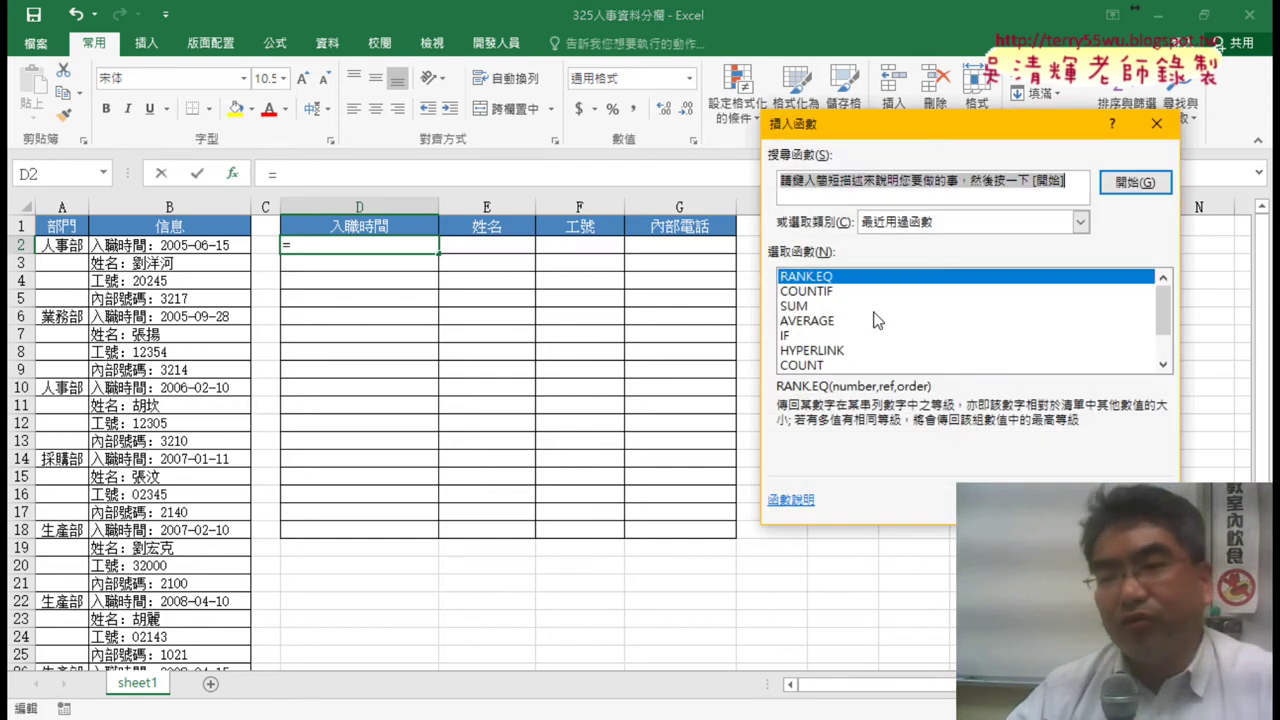
Step: Choose INDEX from the 檢視與參照 category and accept its array,row_num,column_num form
left_click(916, 223)
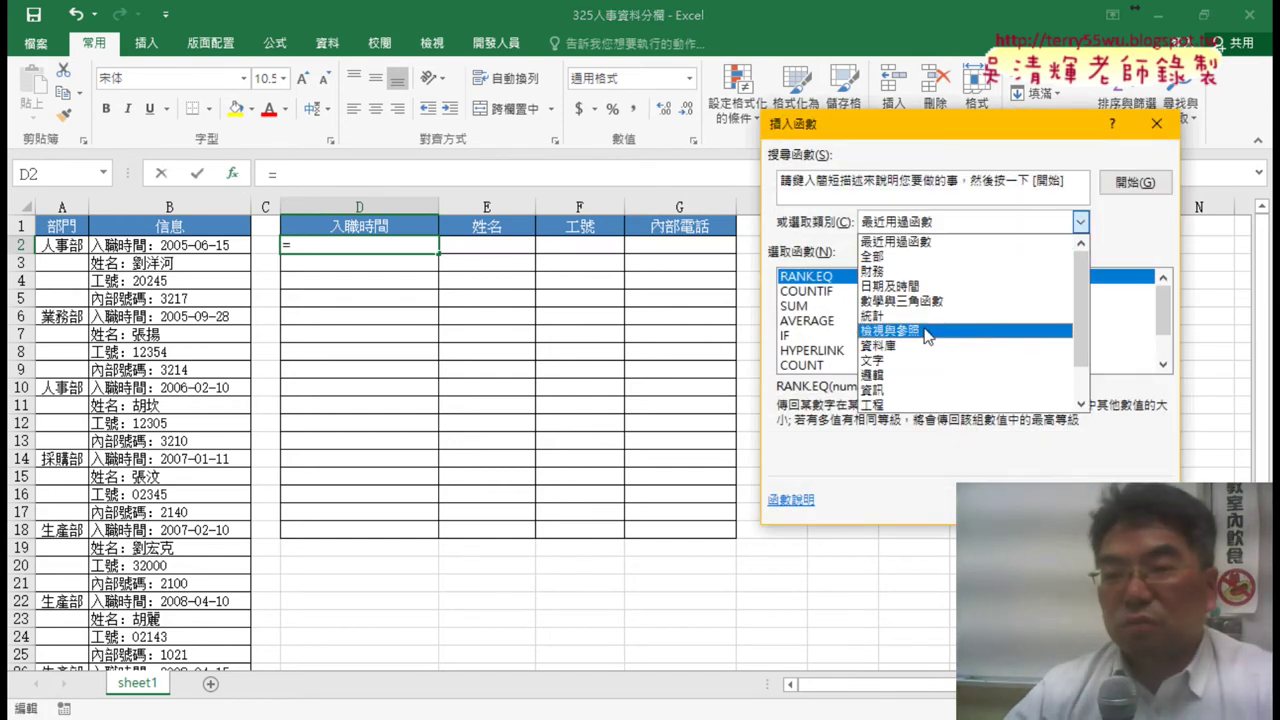
left_click(924, 330)
left_click_drag(1164, 310, 1163, 332)
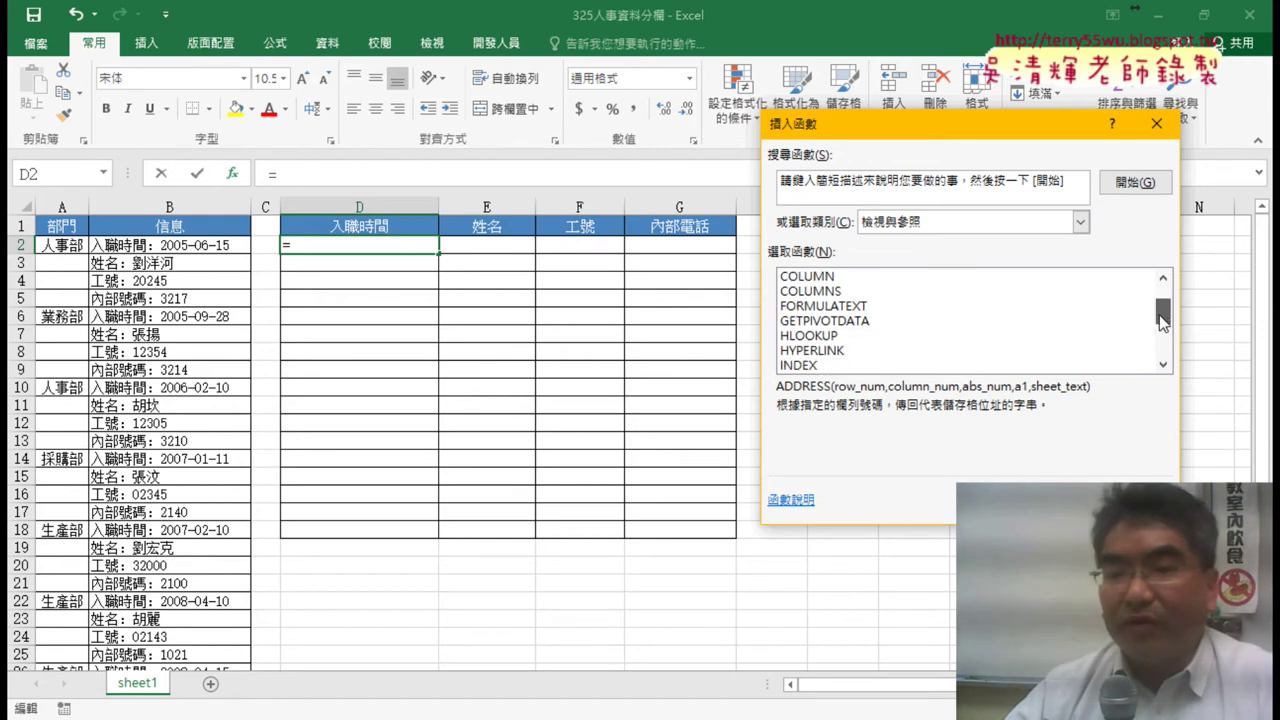
left_click(823, 322)
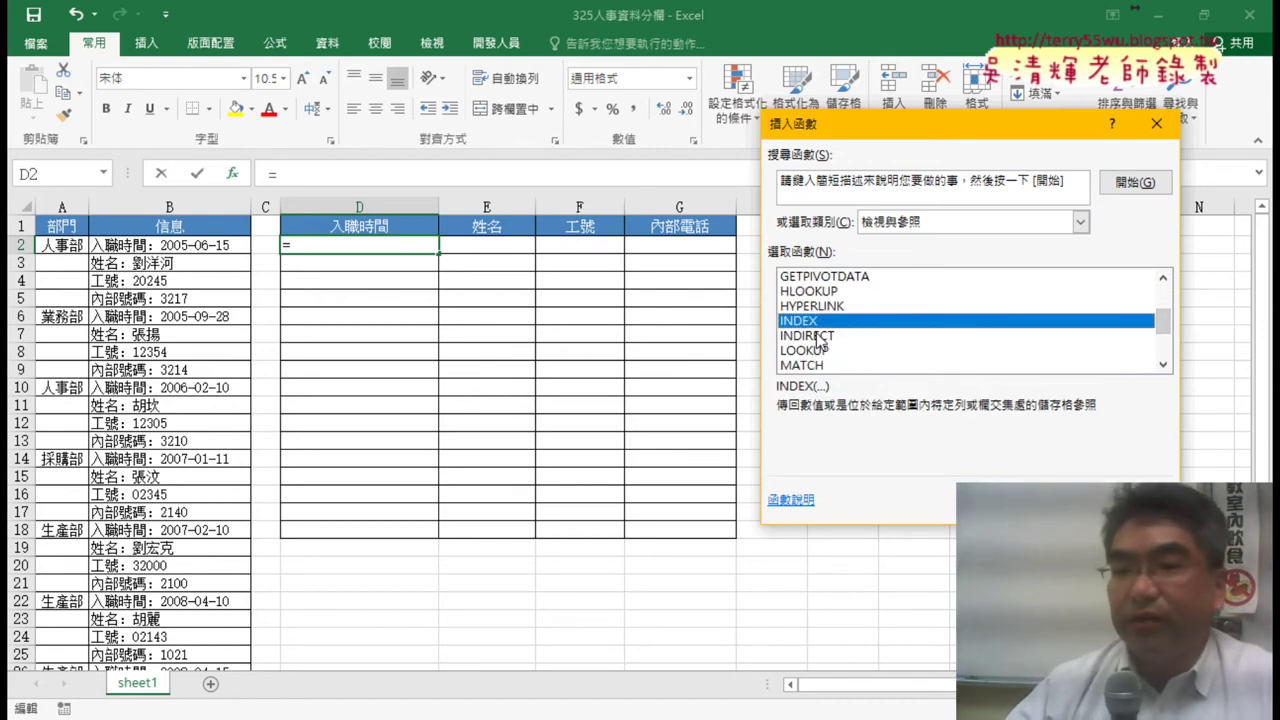
left_click(821, 336)
left_click(821, 323)
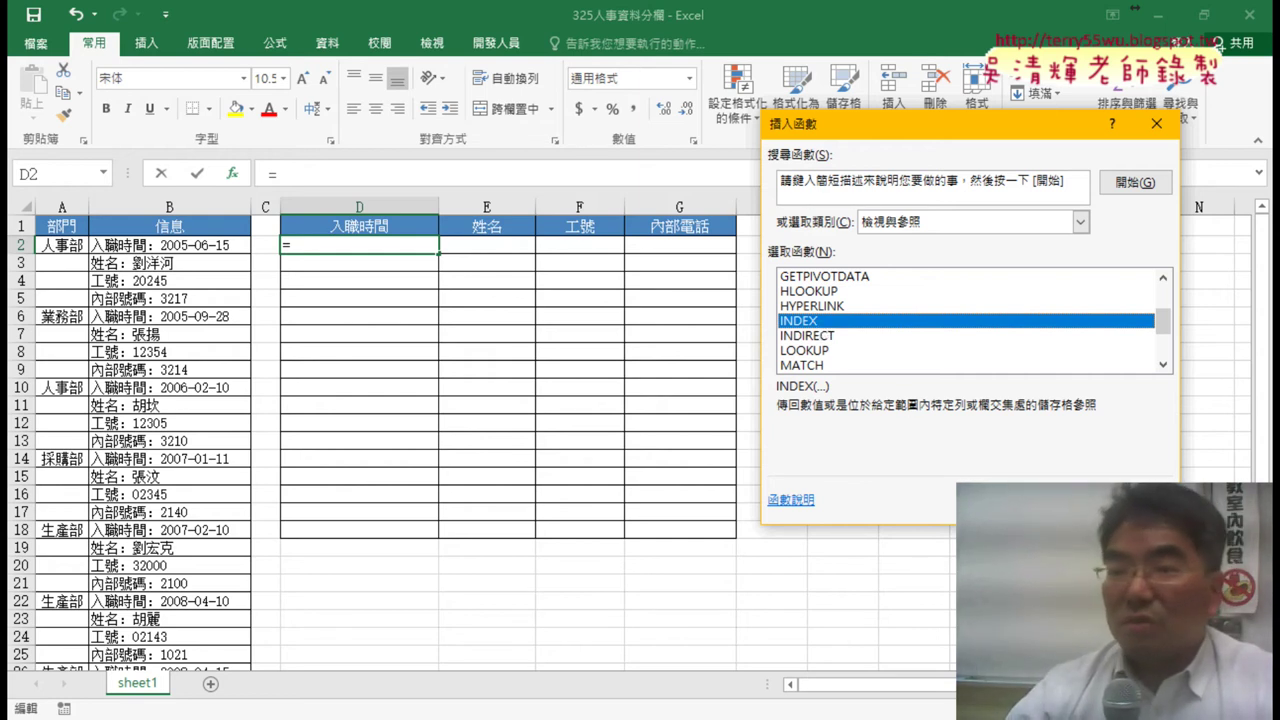
key("Return")
left_click(970, 380)
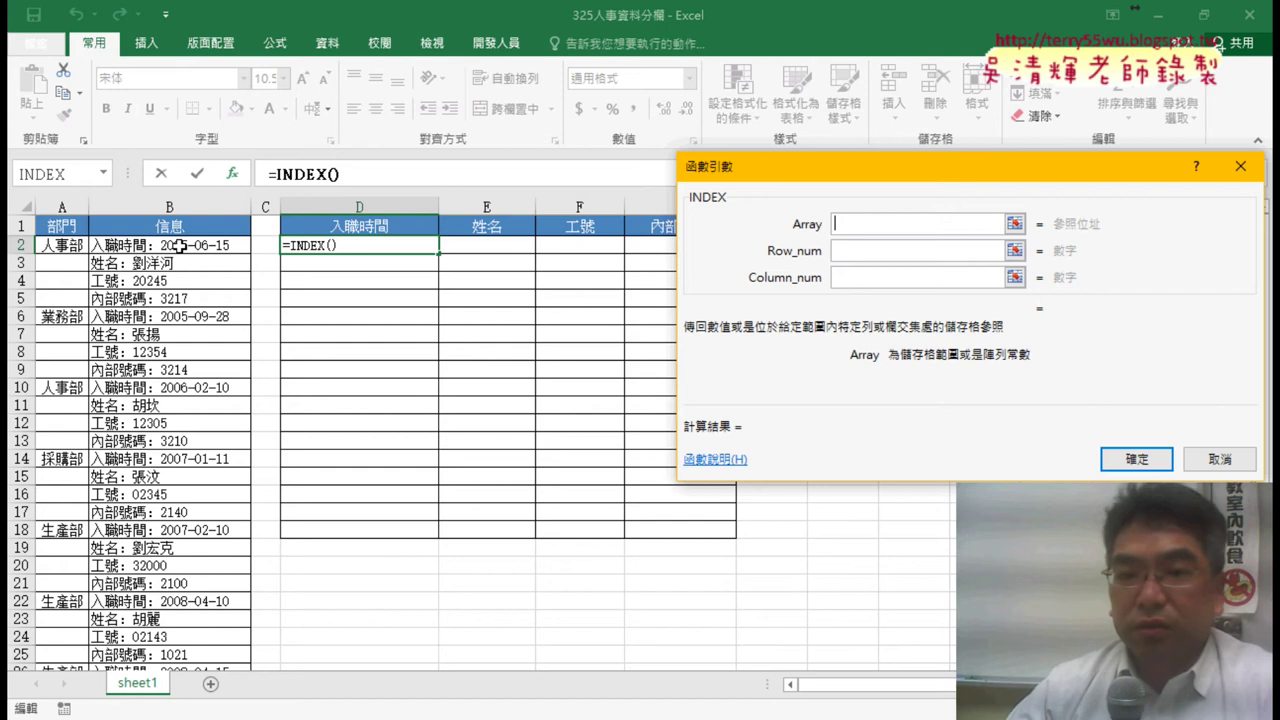
Step: Set INDEX's Array to B2:B33, Row_num to 1 and Column_num to 1
left_click(178, 245)
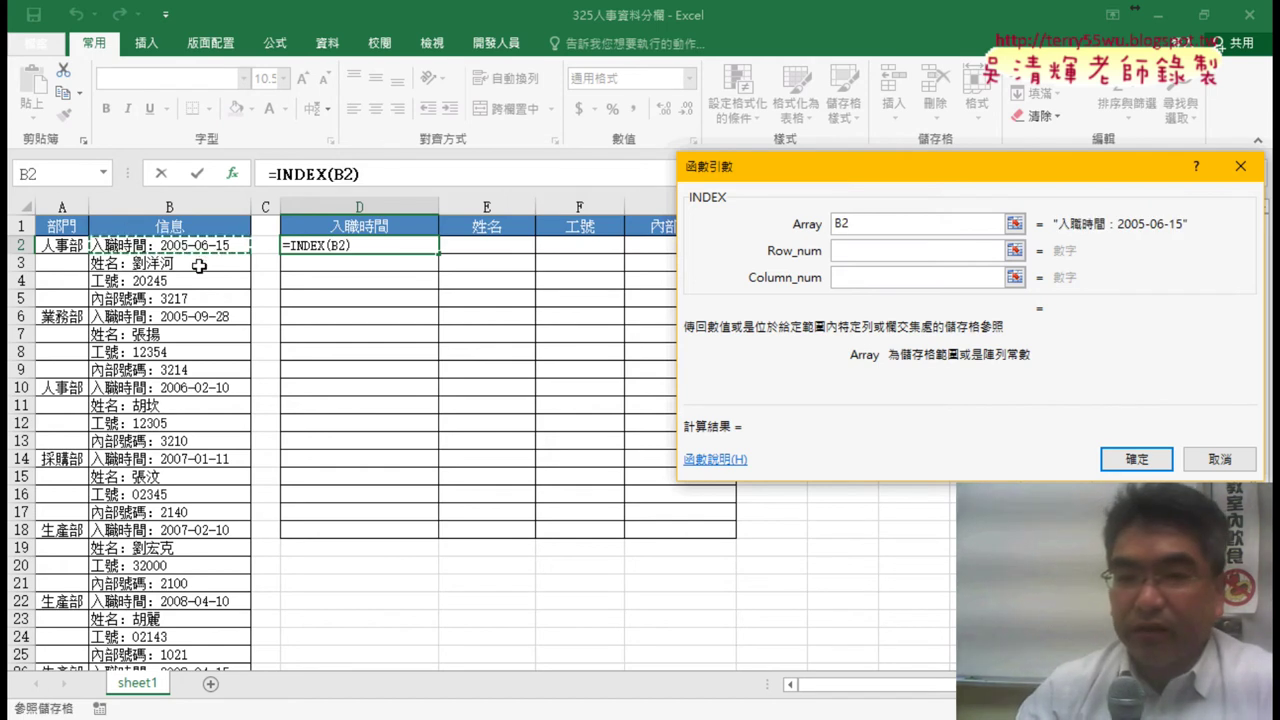
key("ctrl+shift+Down")
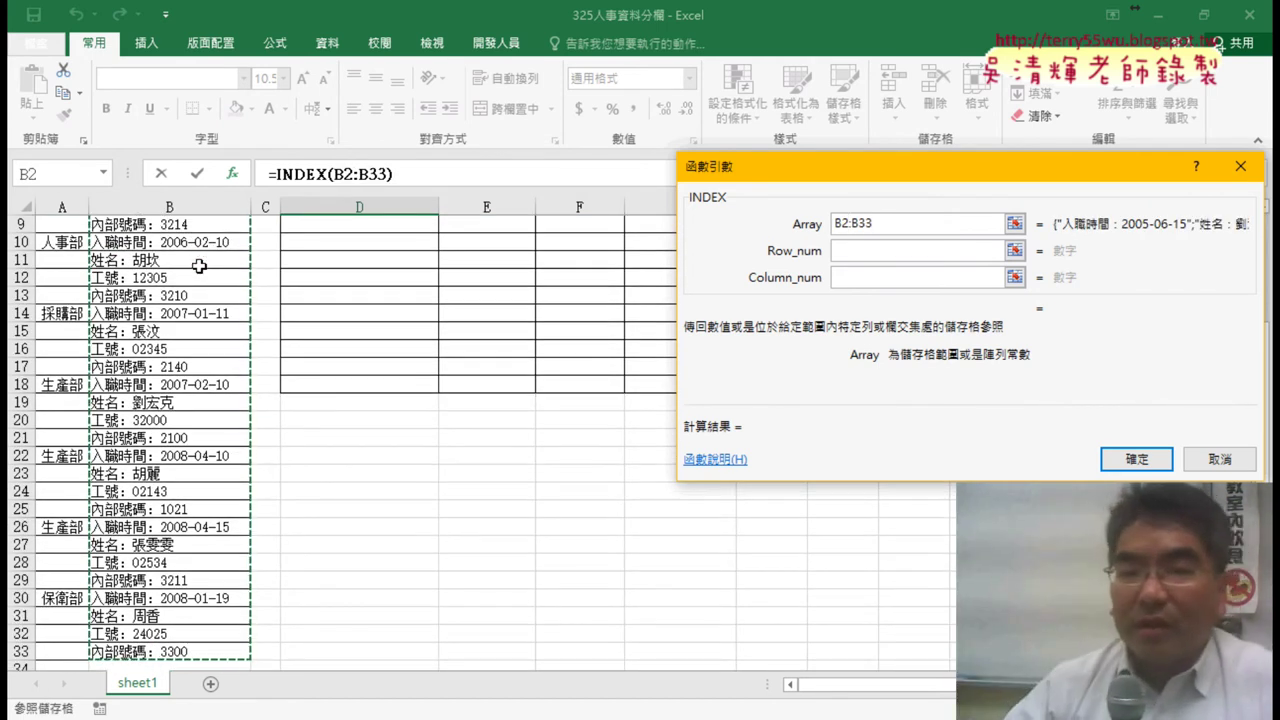
scroll(637, 641, "up", 3)
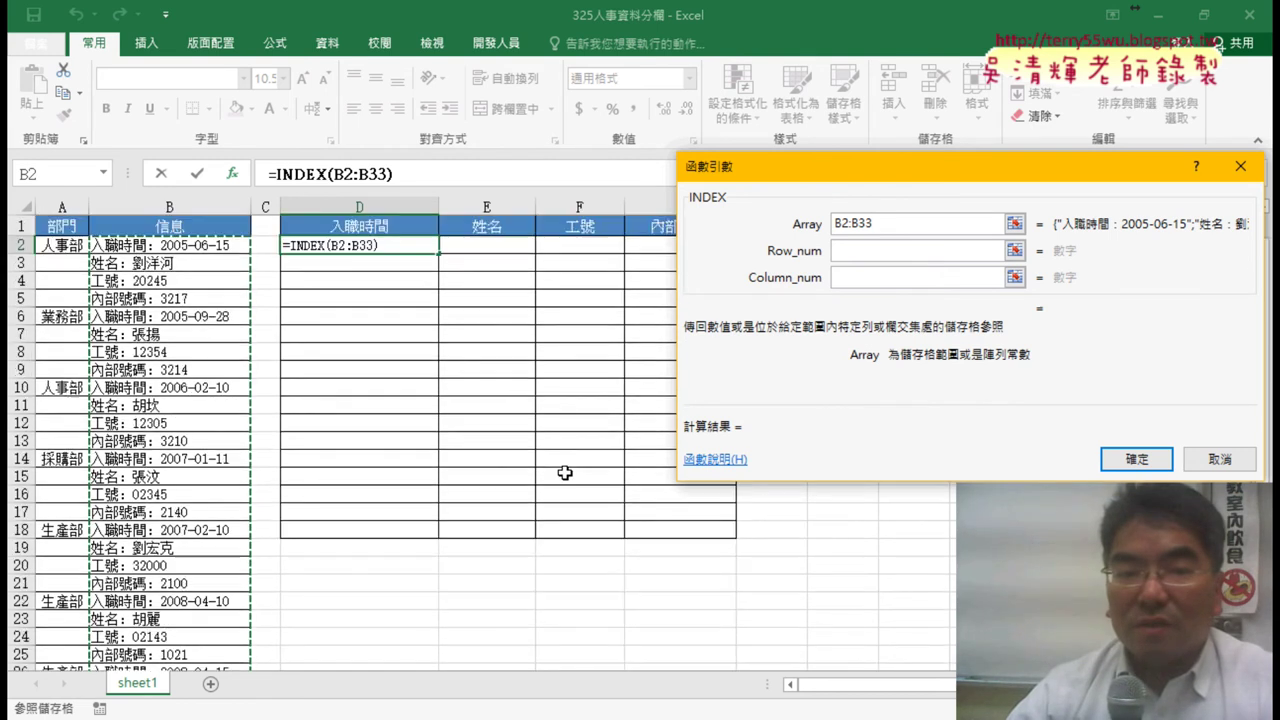
left_click(845, 251)
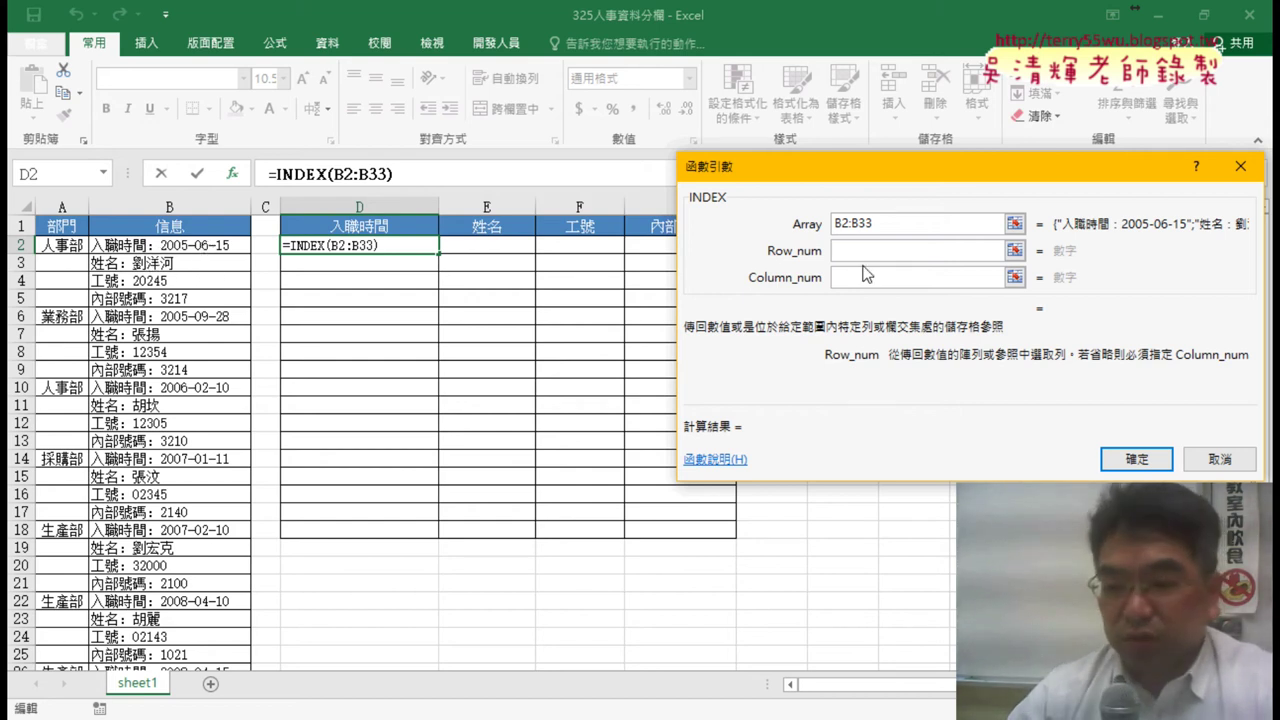
type("1")
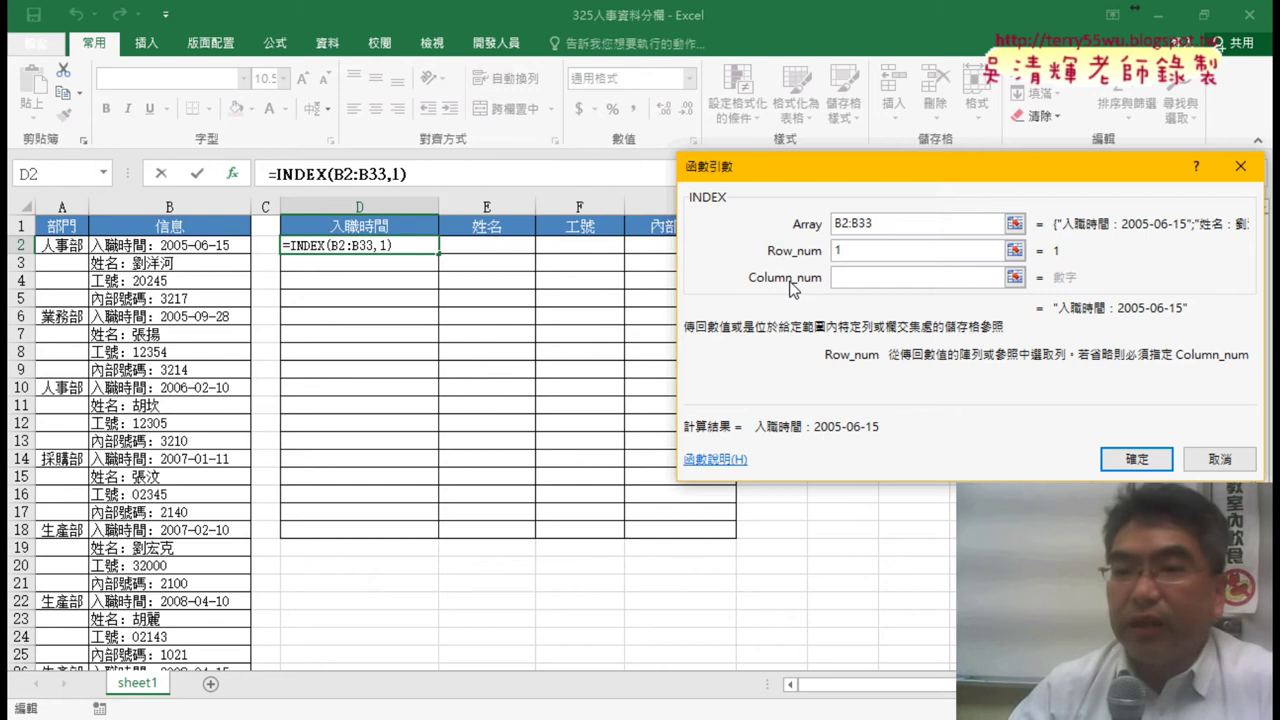
left_click(860, 279)
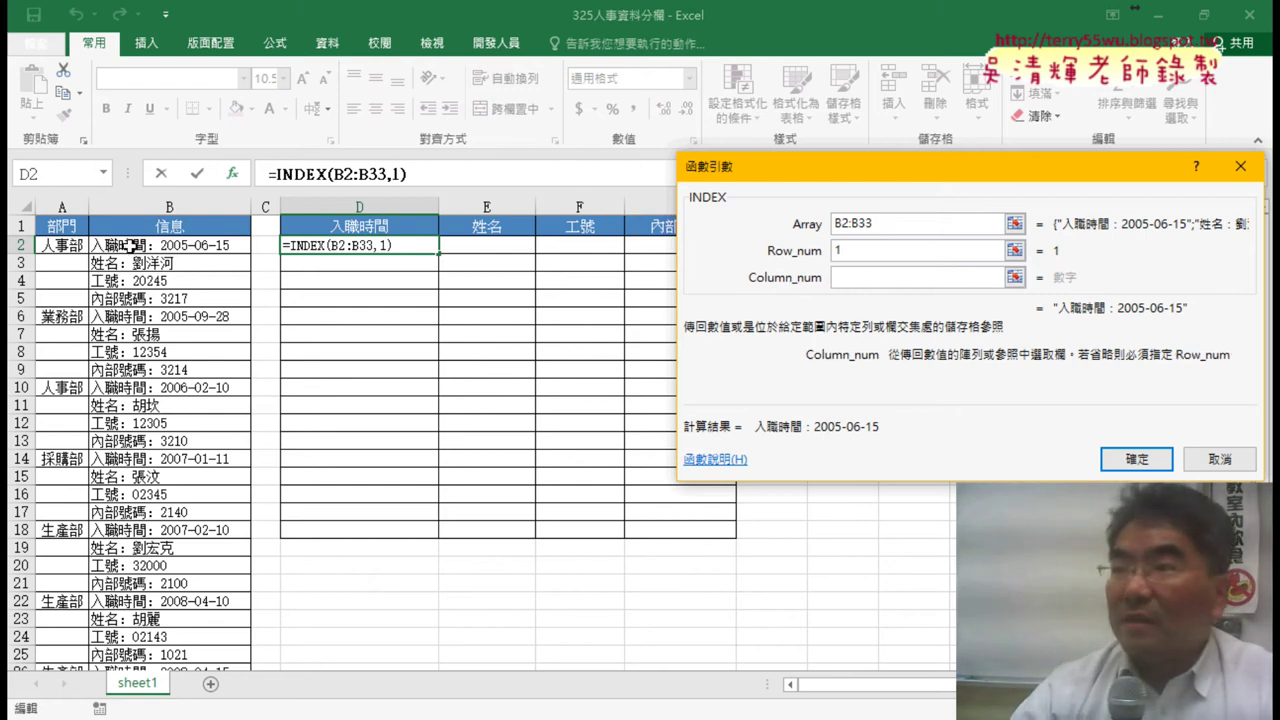
type("1")
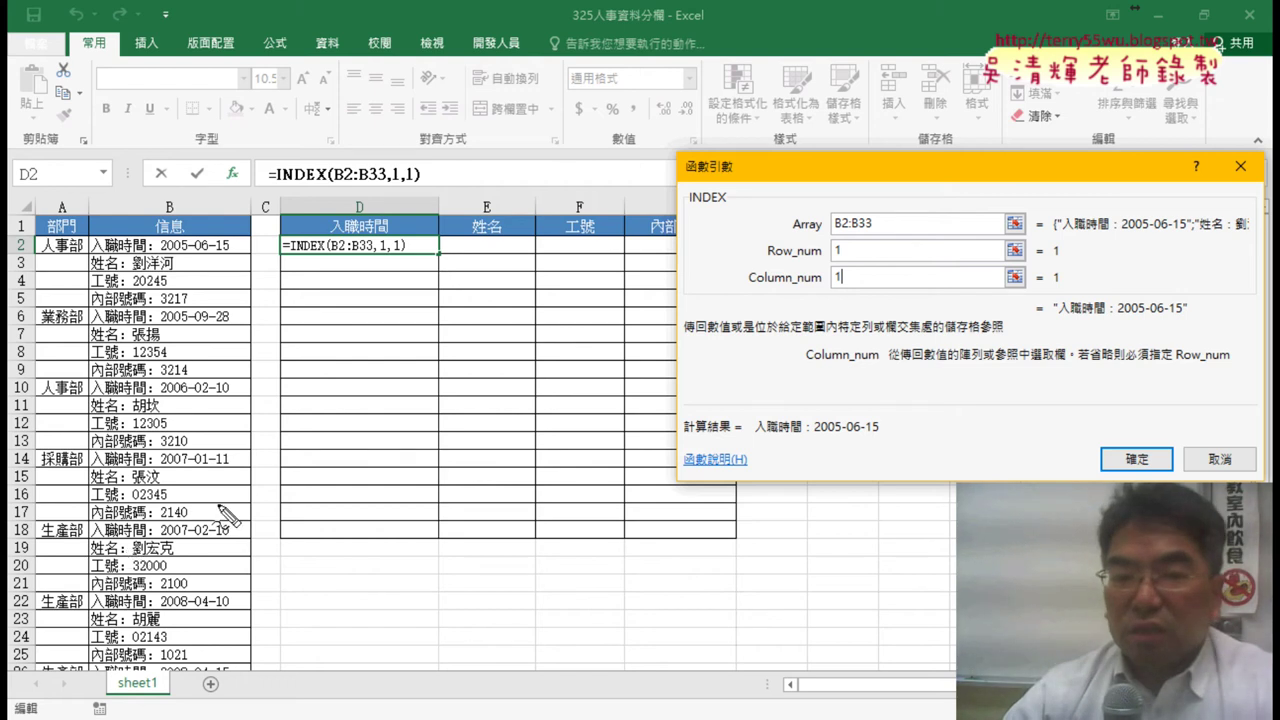
mouse_move(873, 214)
left_mouse_down()
mouse_move(876, 236)
mouse_move(841, 297)
left_mouse_up()
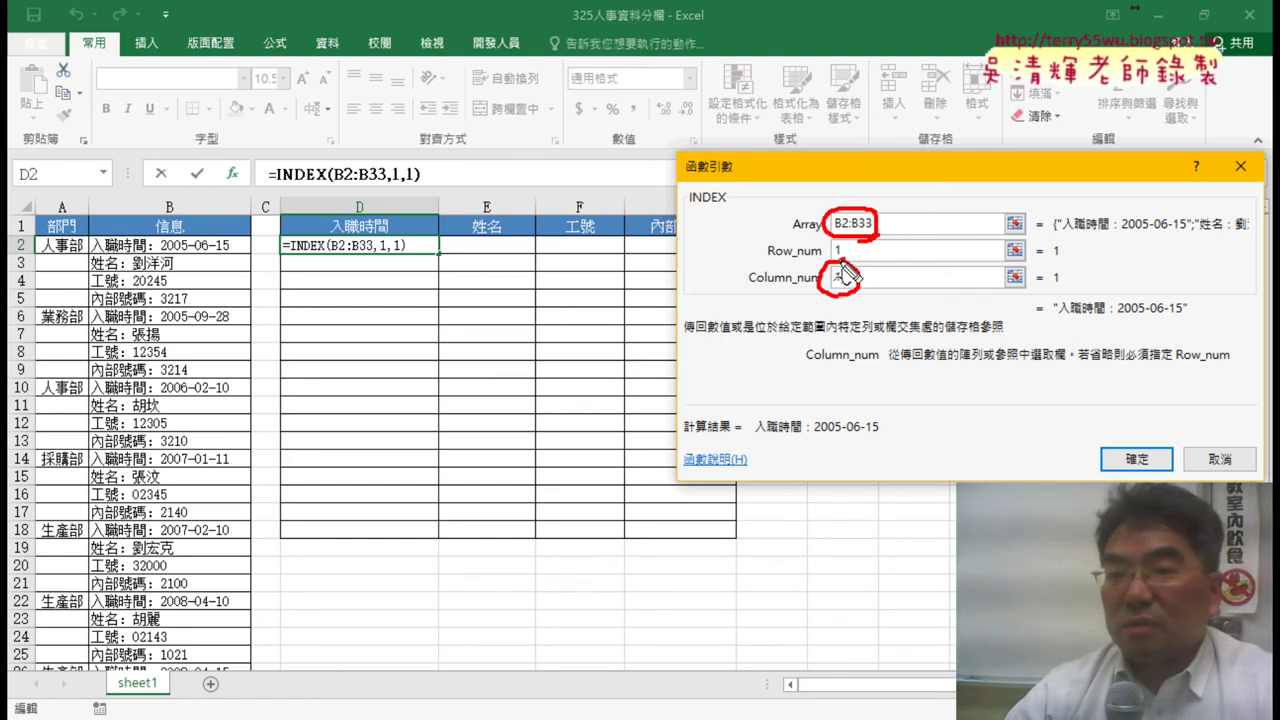
left_click_drag(846, 247, 838, 262)
left_click_drag(371, 236, 368, 252)
left_click_drag(480, 244, 578, 250)
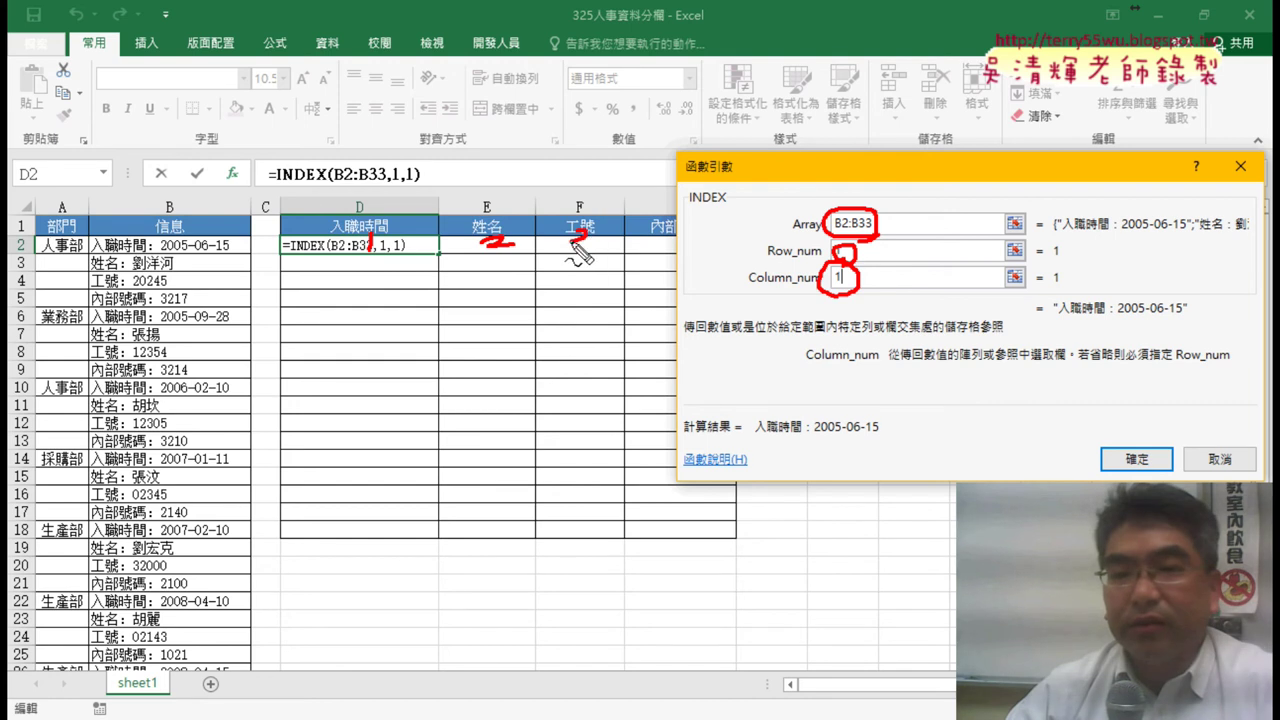
left_click_drag(652, 222, 650, 264)
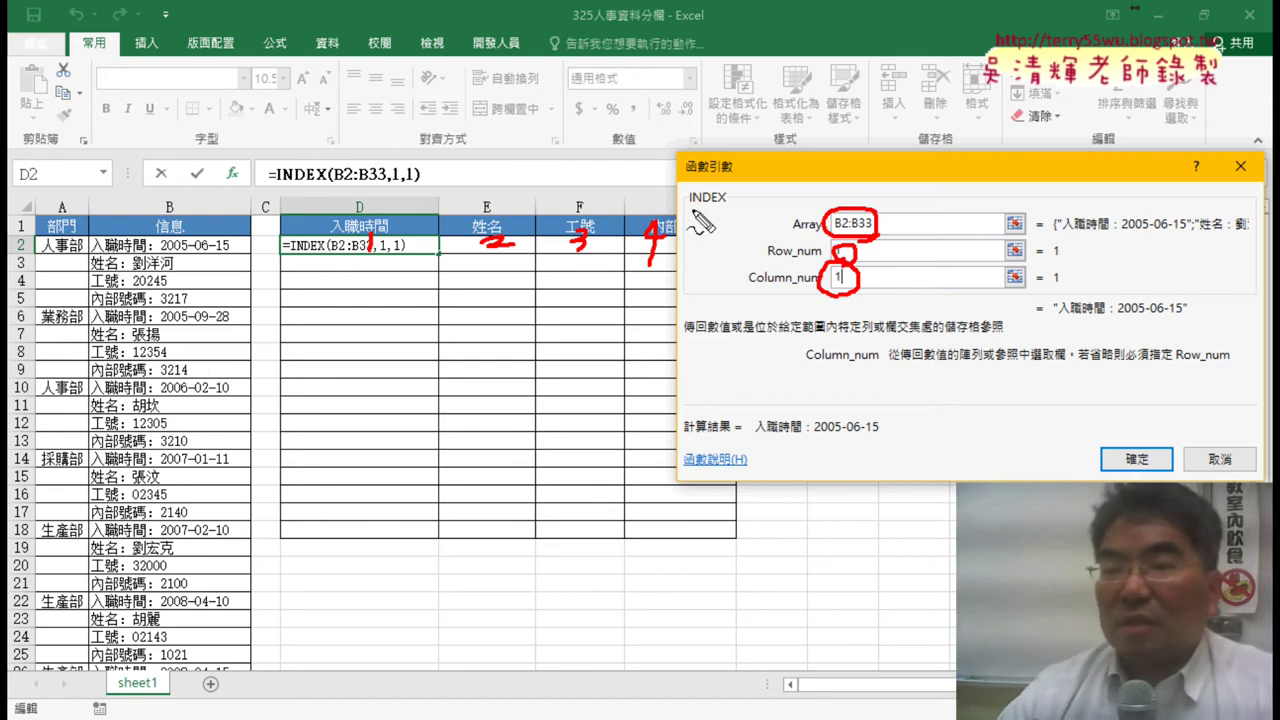
left_click_drag(688, 211, 744, 211)
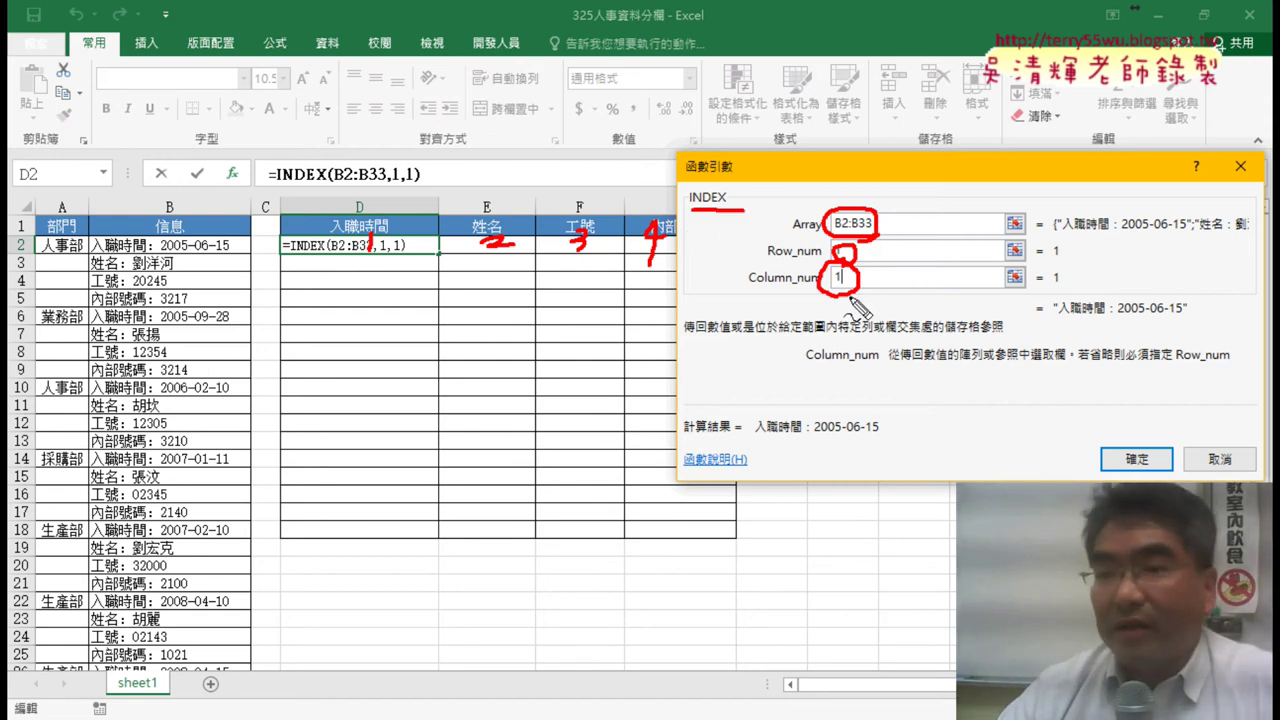
mouse_move(845, 258)
left_mouse_down()
mouse_move(842, 270)
mouse_move(893, 258)
left_mouse_up()
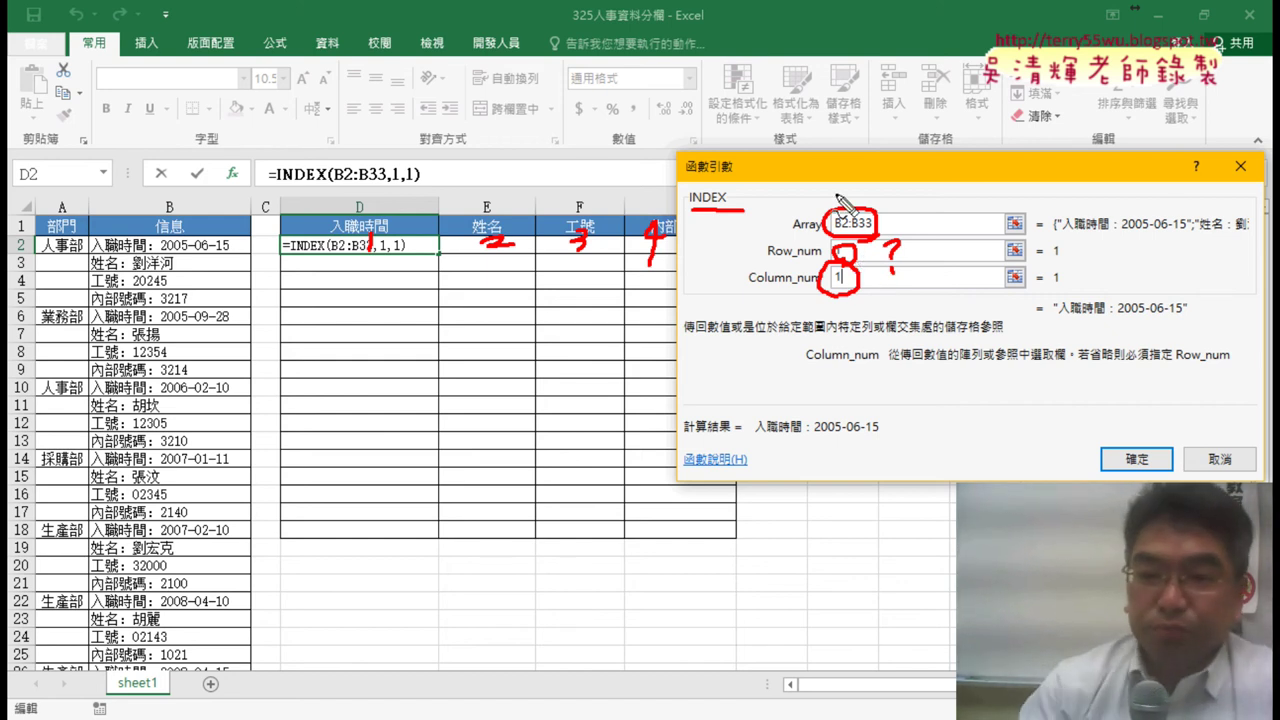
key("Escape")
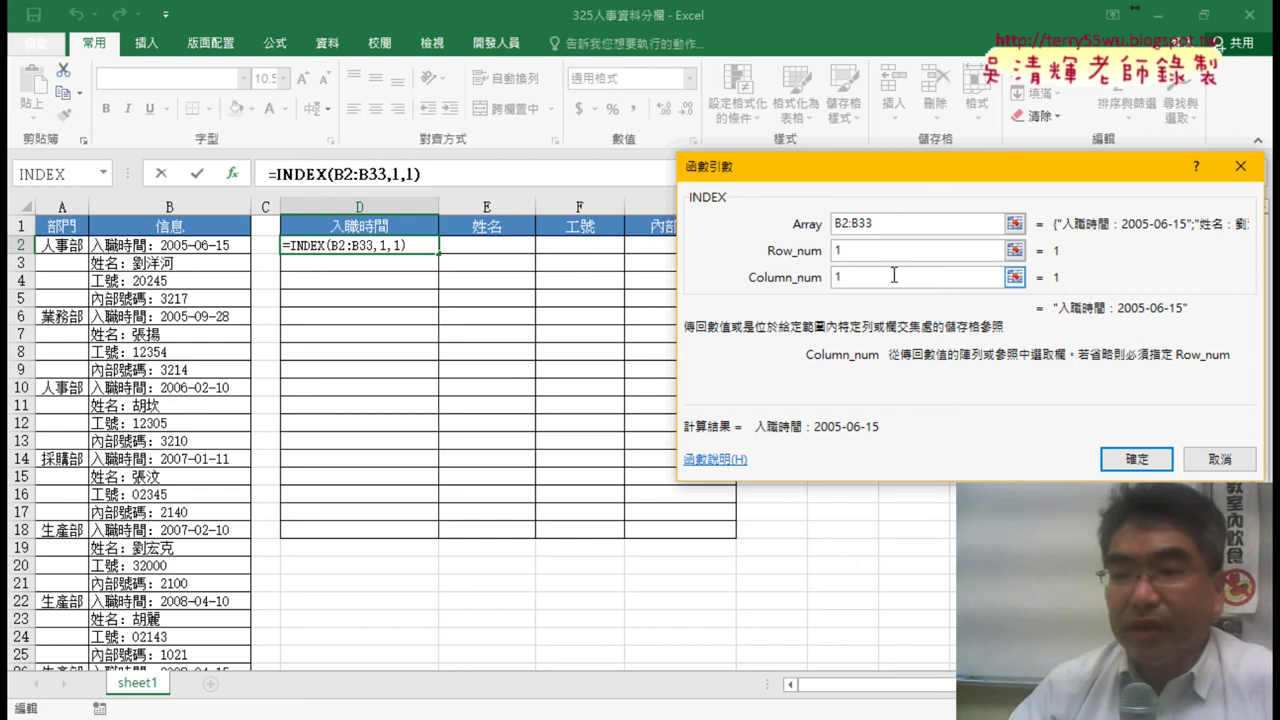
Step: Cancel the INDEX formula and replace D2 with =COLUMN()-3
left_click(1209, 466)
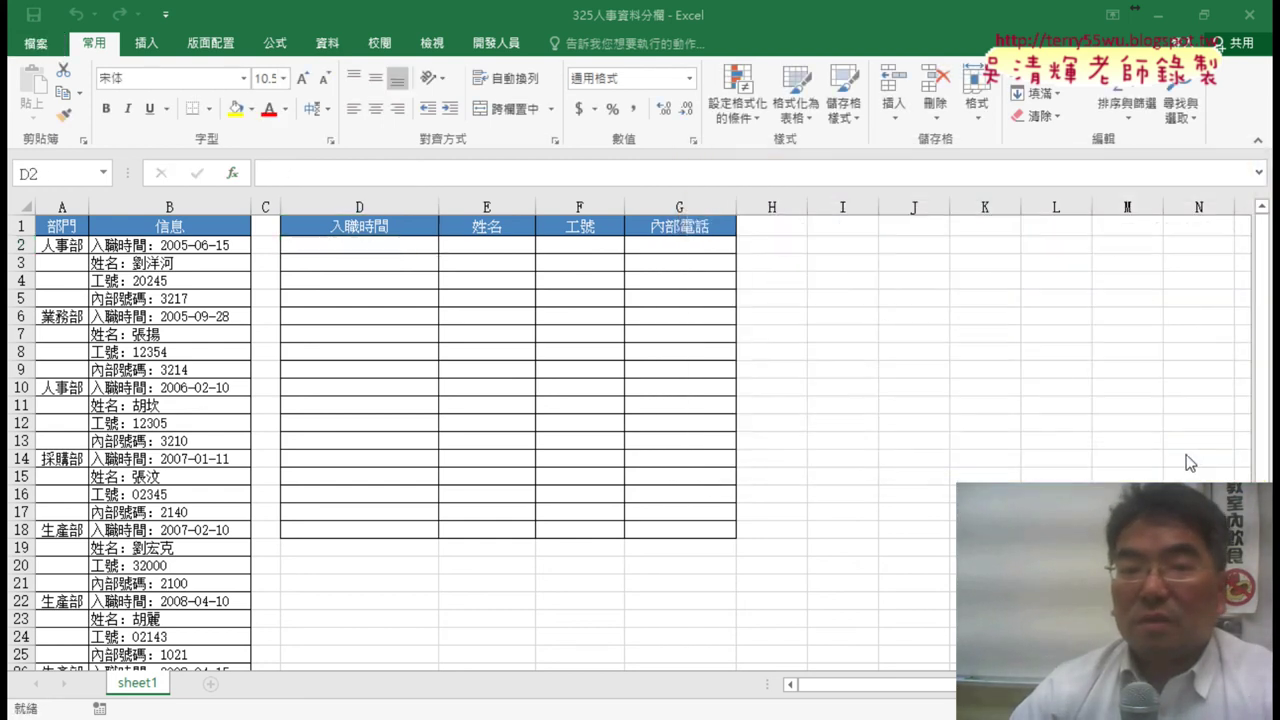
left_click(232, 173)
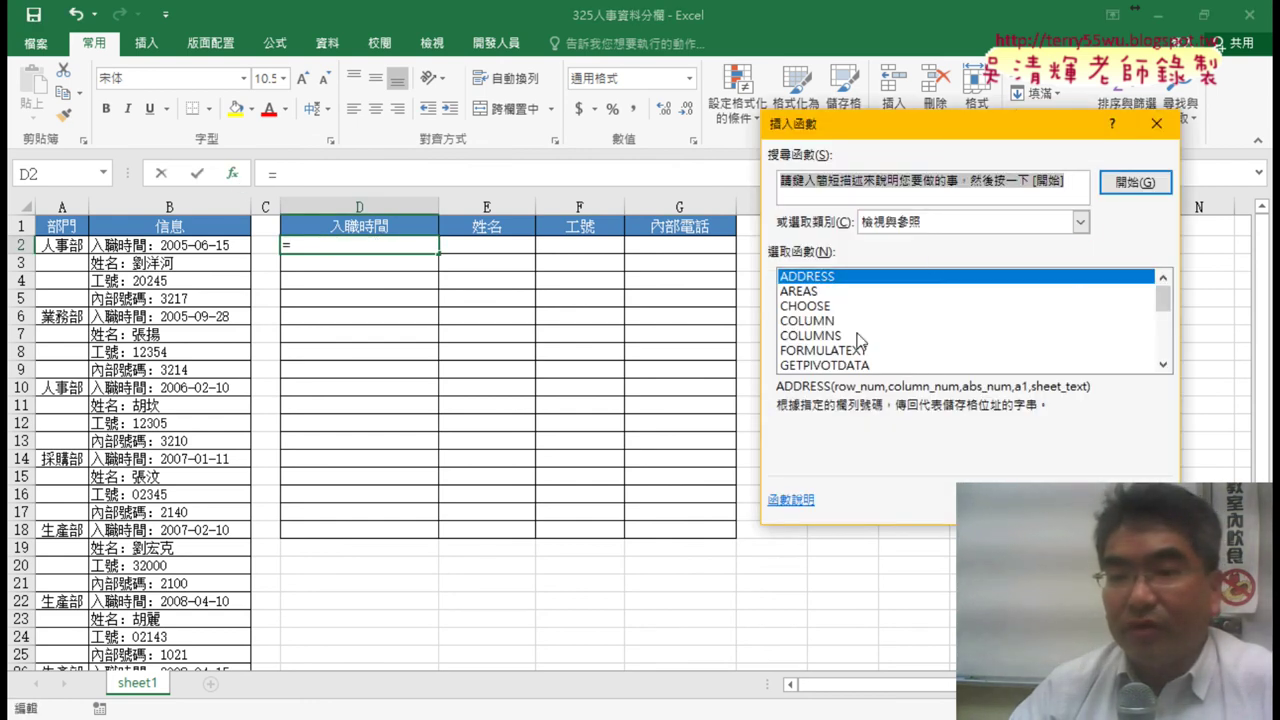
double_click(820, 321)
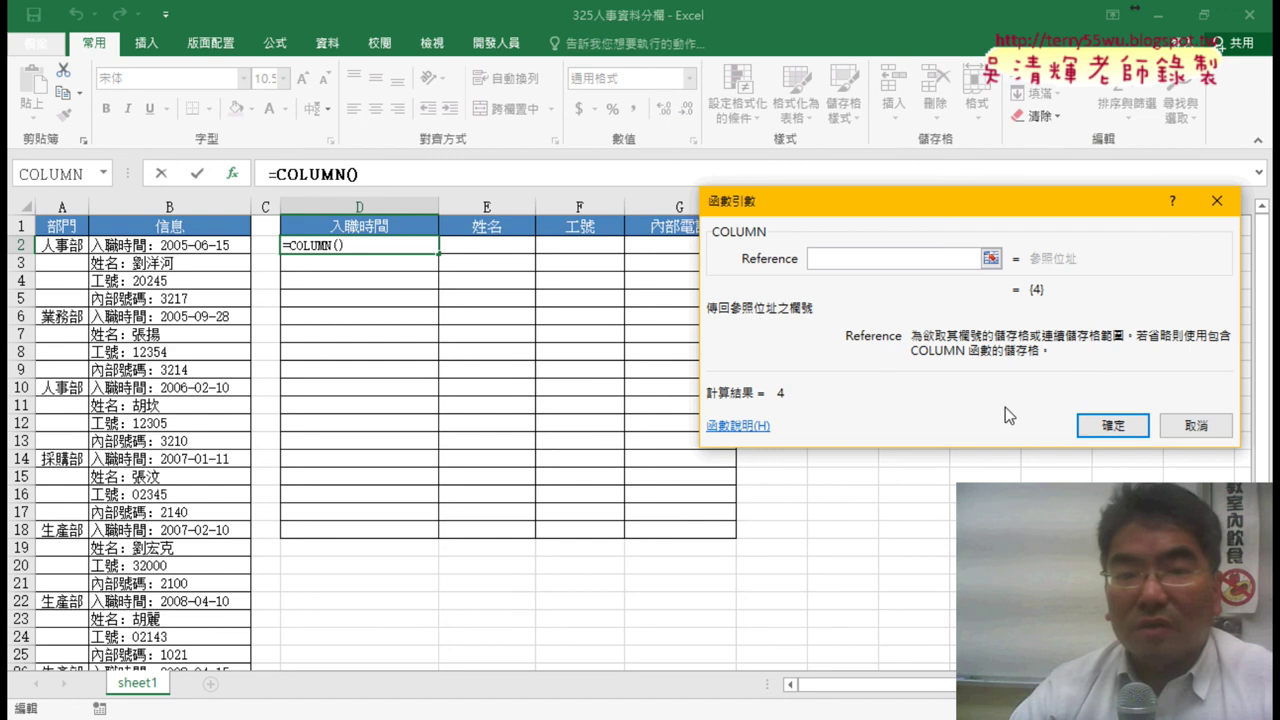
left_click(1110, 425)
left_click(475, 176)
type("-3")
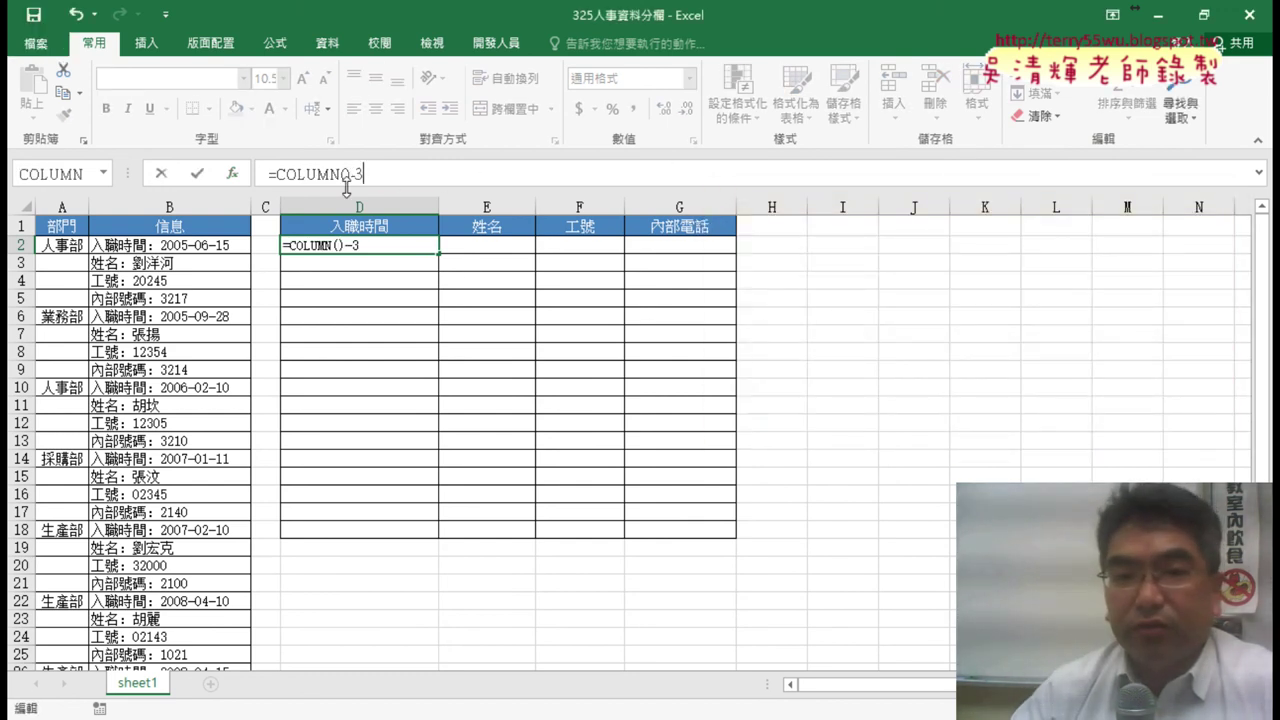
left_click(198, 174)
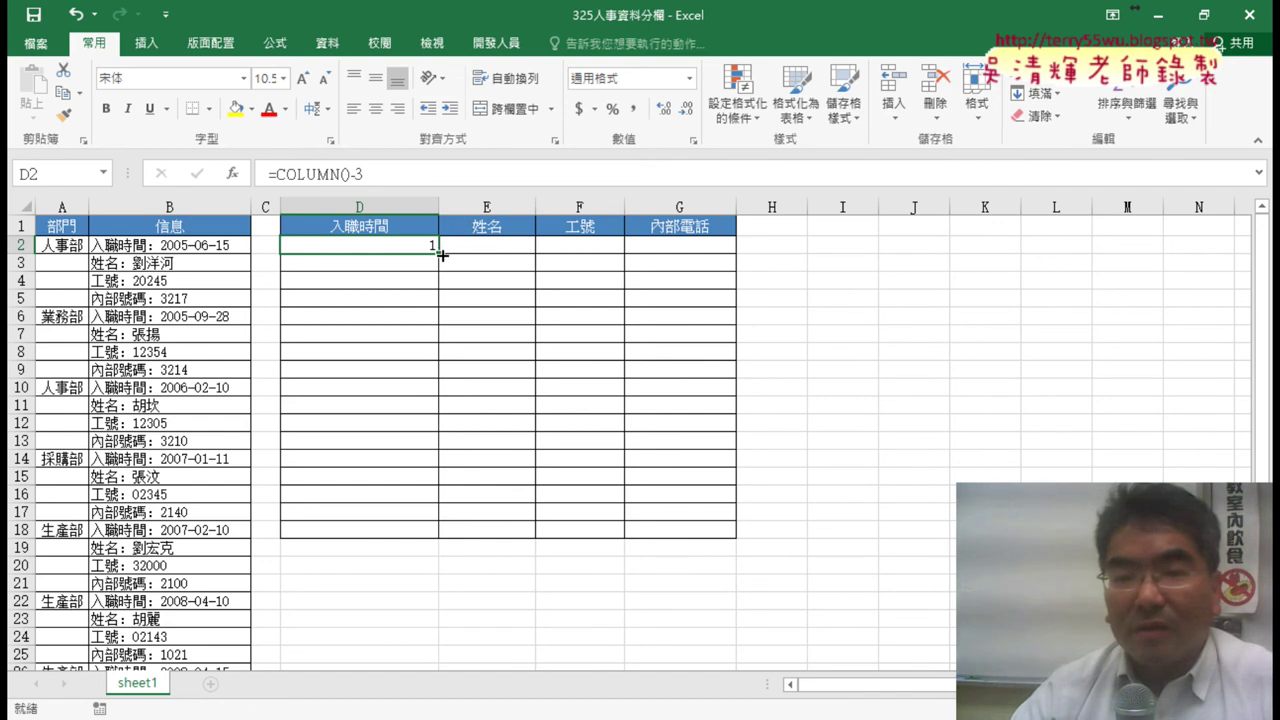
Step: Fill =COLUMN()-3 across to G2, giving 1–4, then clear the filled cells back to D2
mouse_move(441, 255)
left_mouse_down()
mouse_move(714, 250)
mouse_move(771, 347)
left_mouse_up()
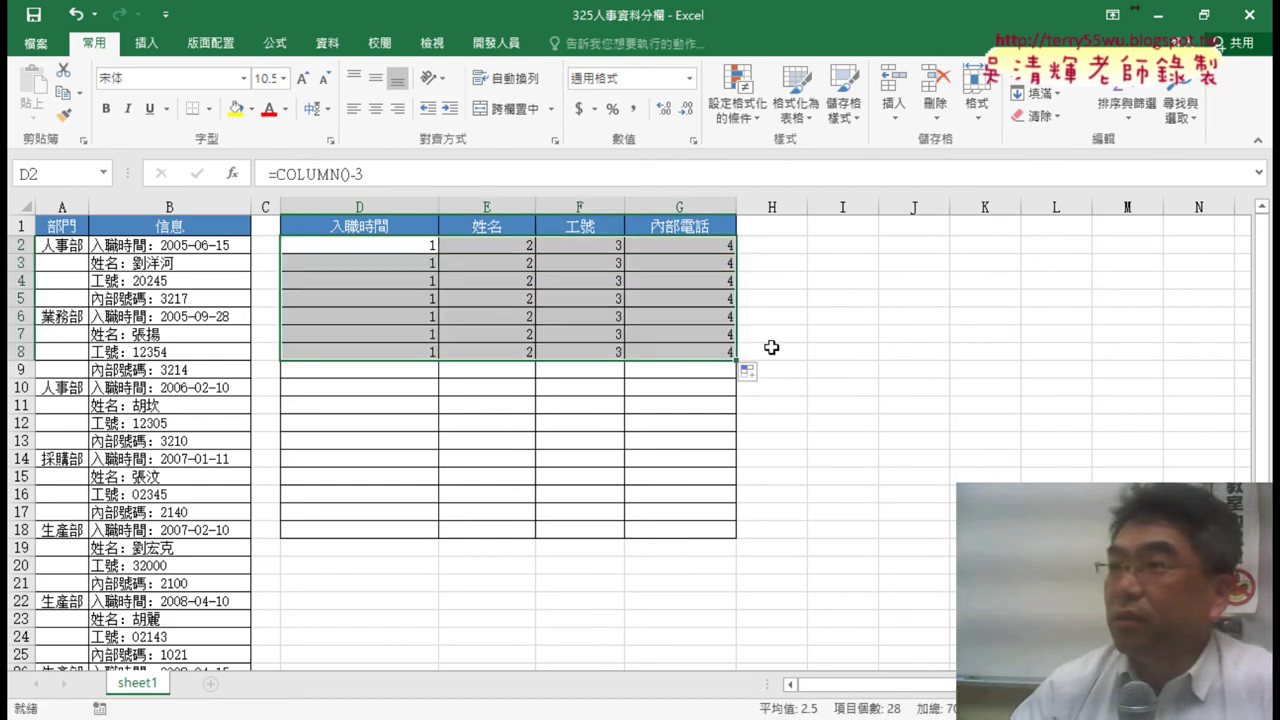
left_click(405, 246)
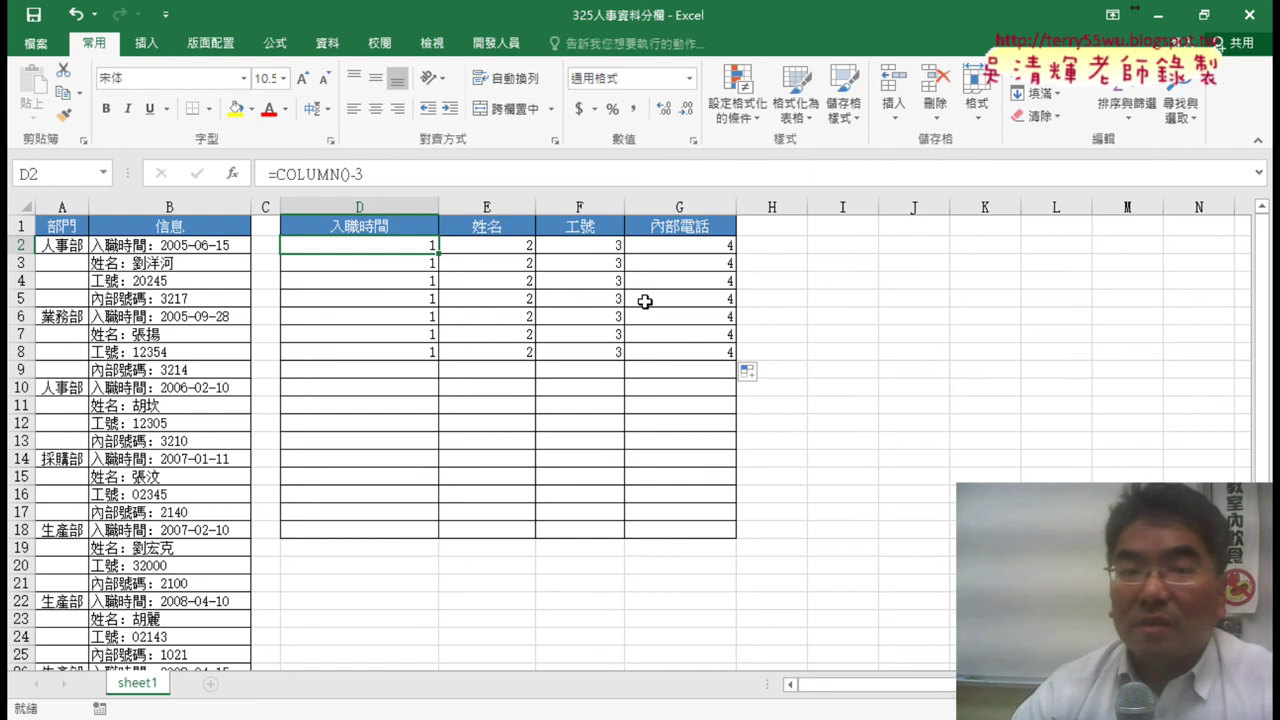
left_click(443, 176)
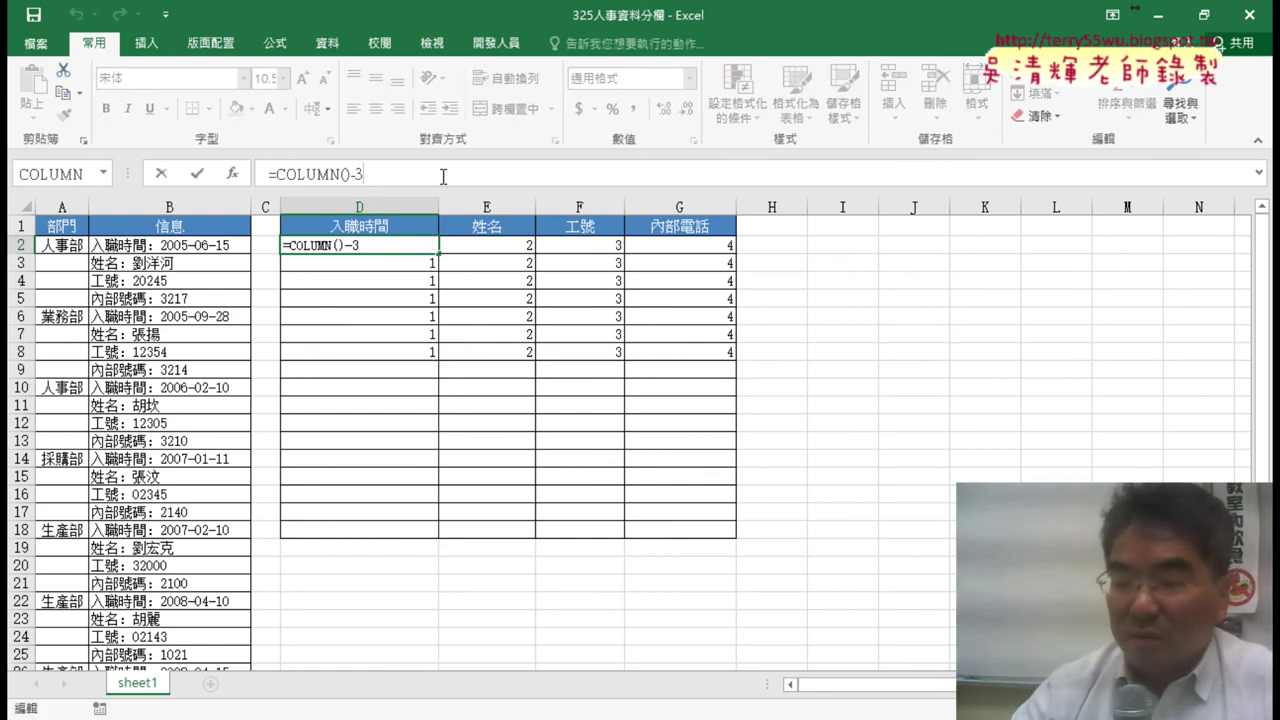
Step: Extend D2 to =COLUMN()-3+(ROW()-2)*4 and fill it across D2:G8, numbering 1–28
type("+")
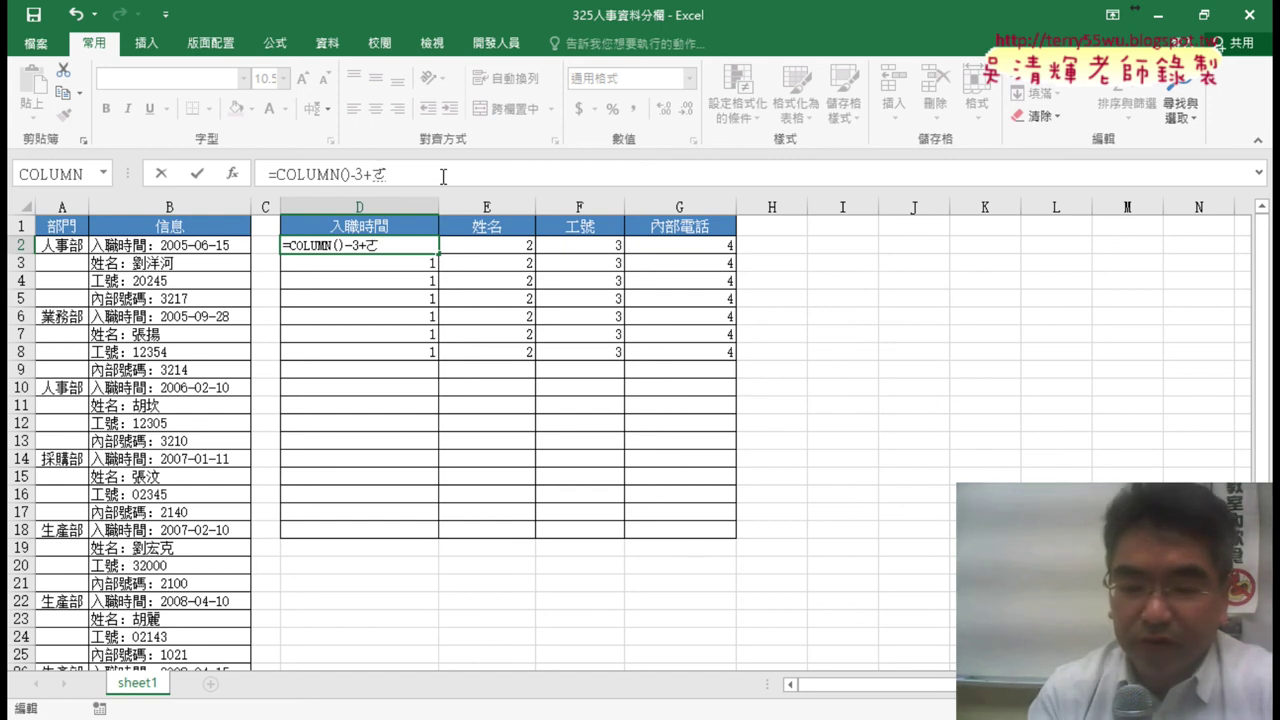
type("ro")
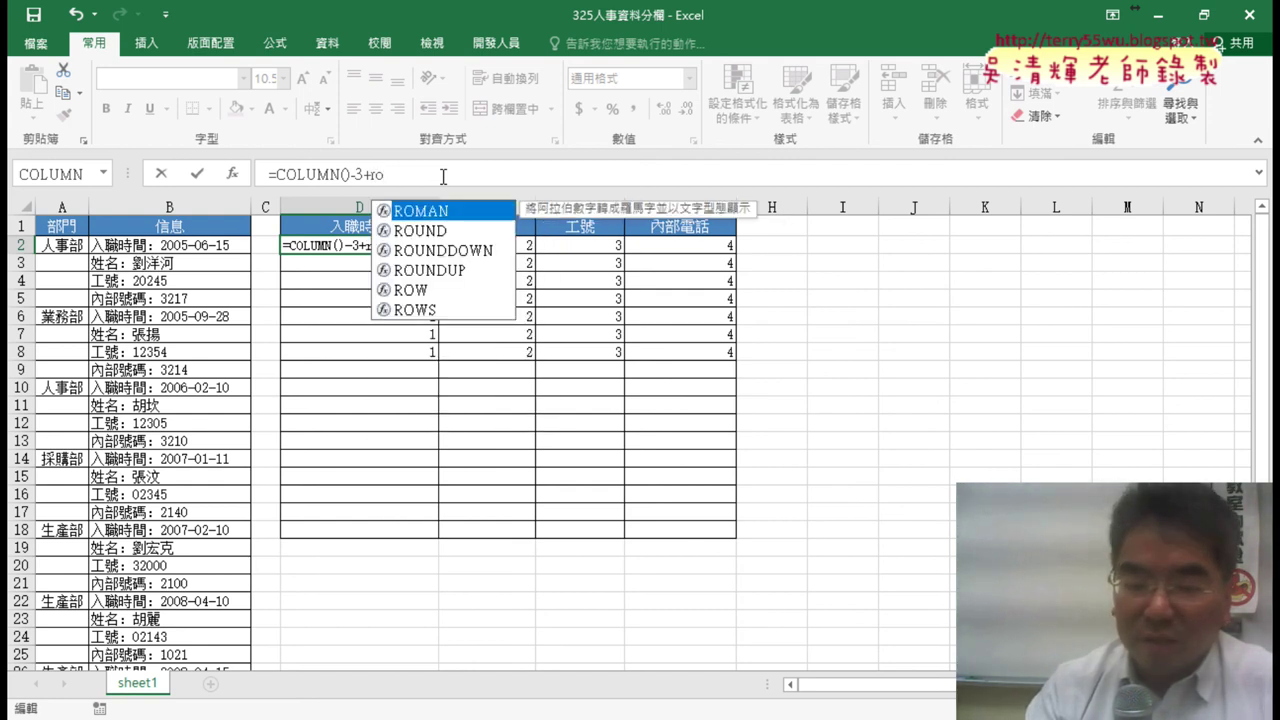
type("w")
type("()-")
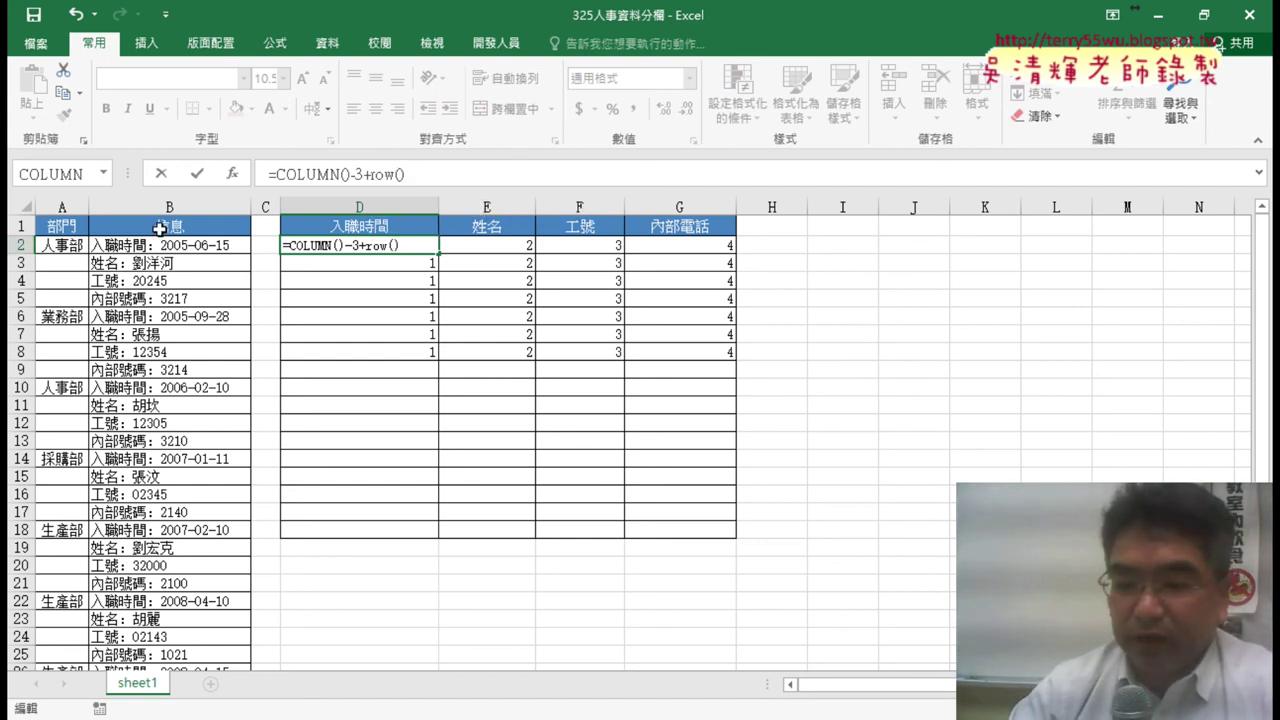
type("2")
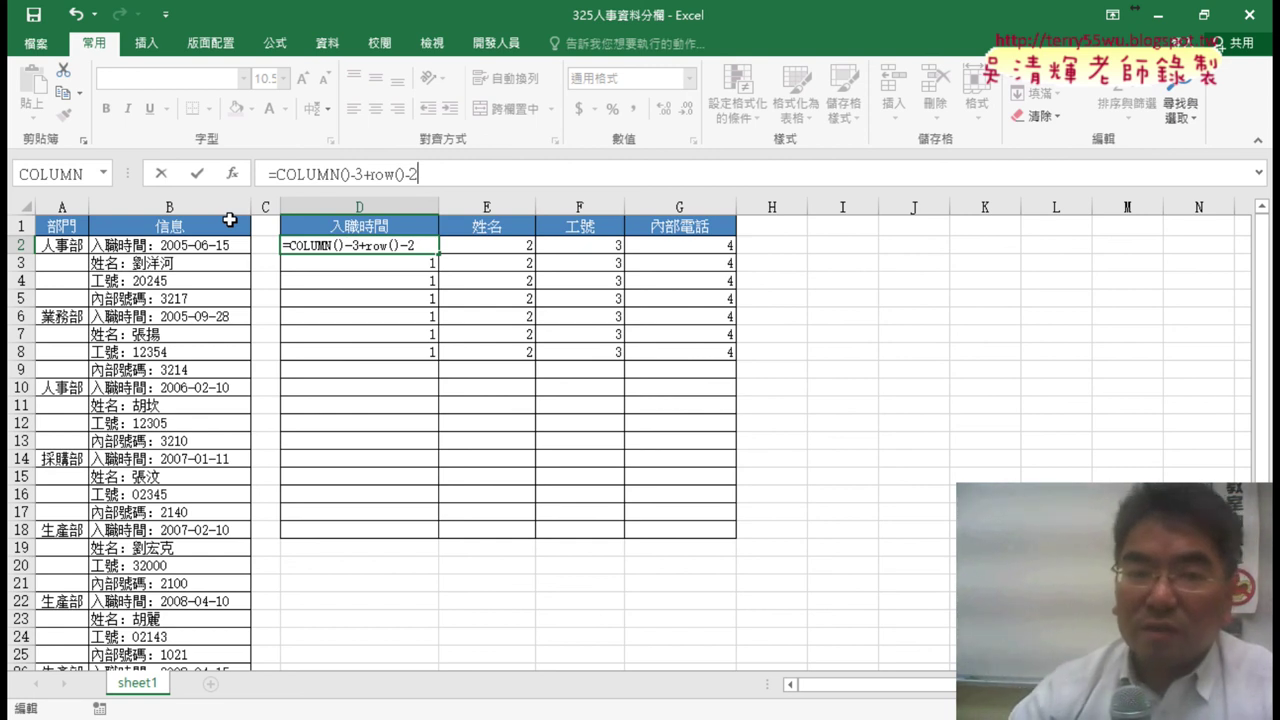
left_click(390, 175)
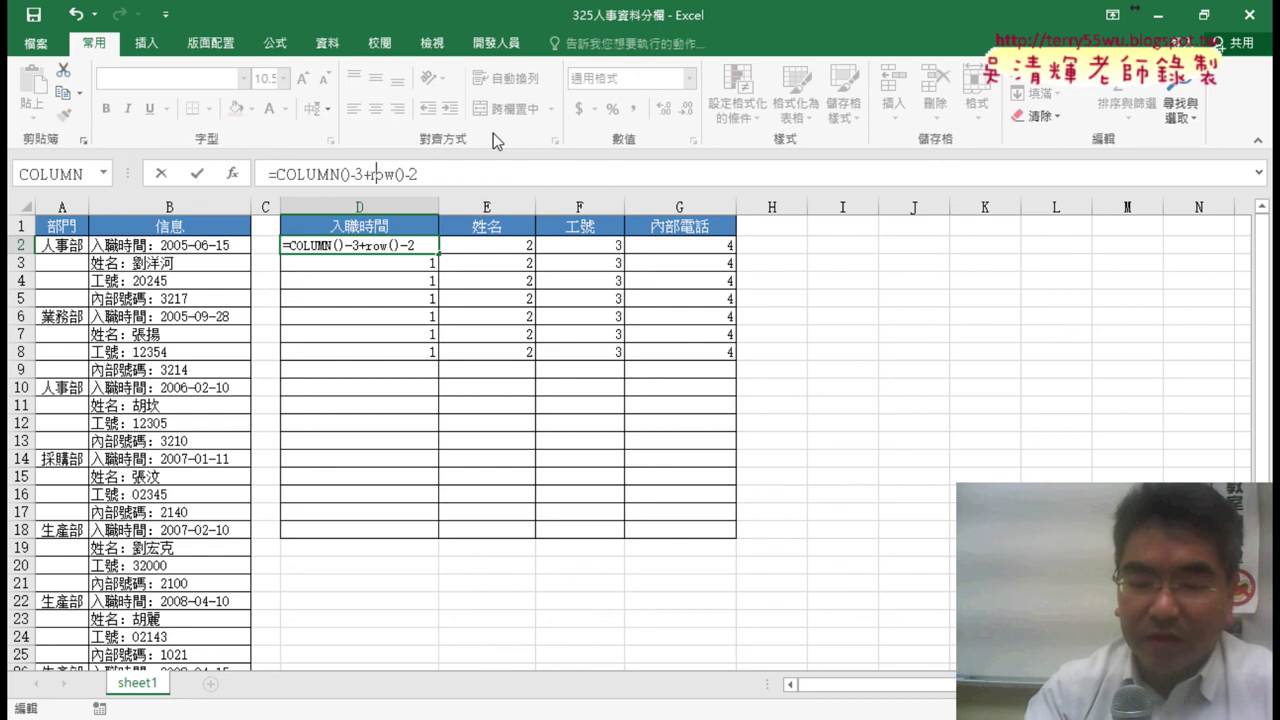
type("(")
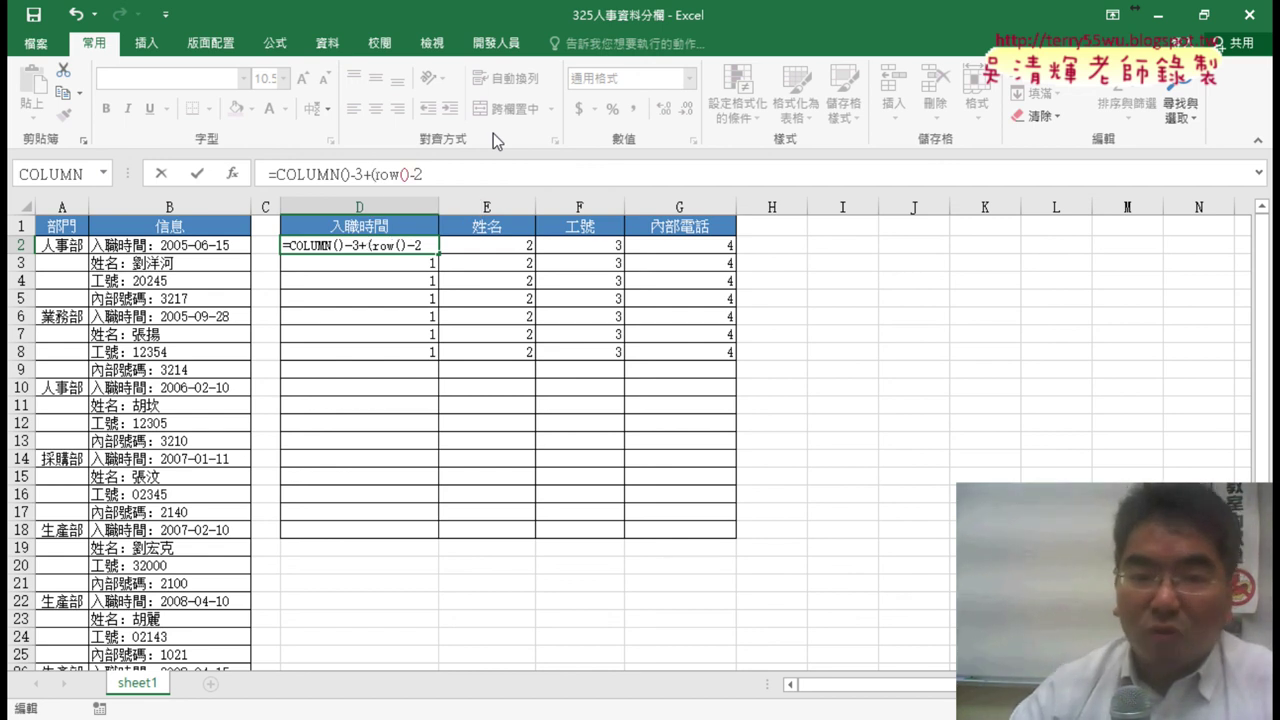
left_click(466, 178)
type(")")
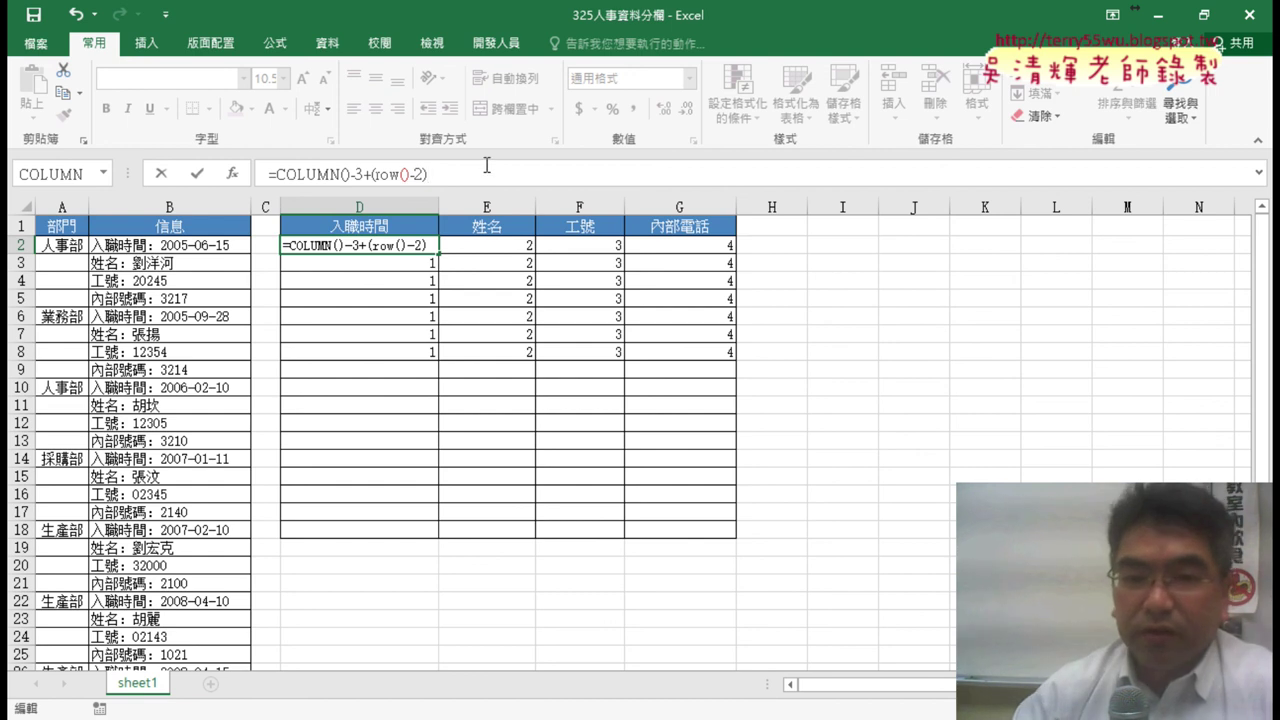
type("*")
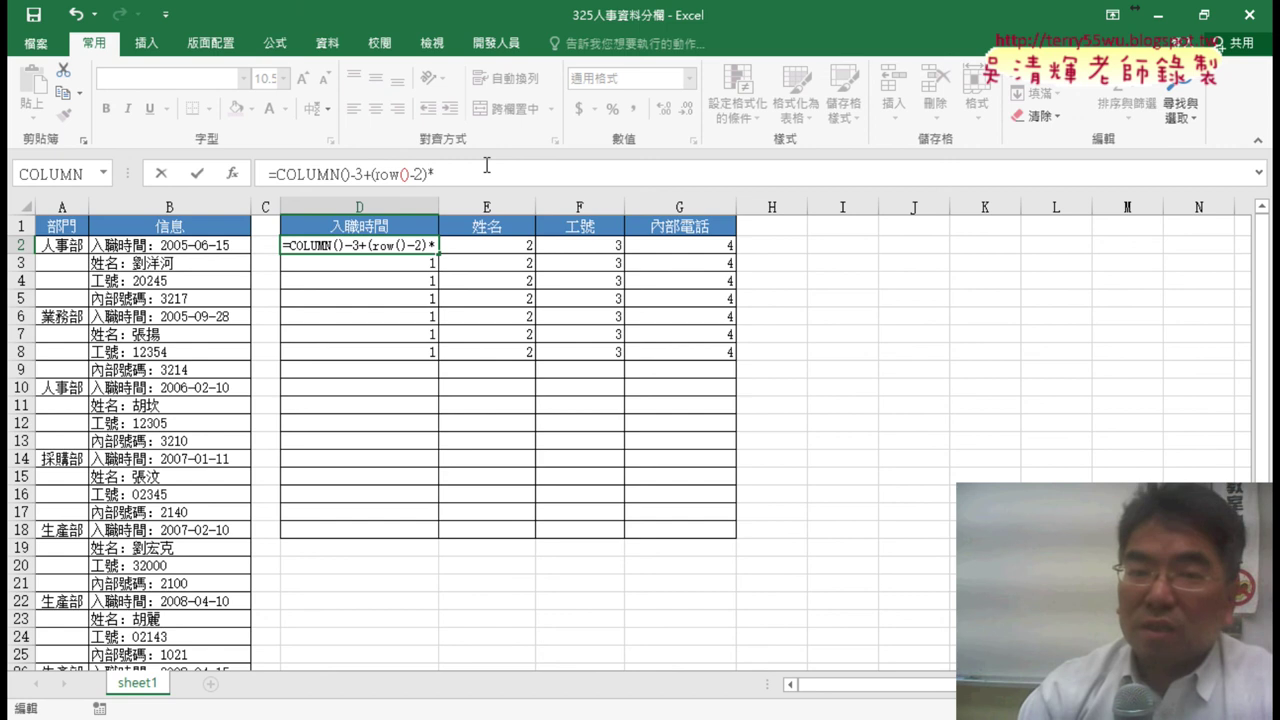
type("4")
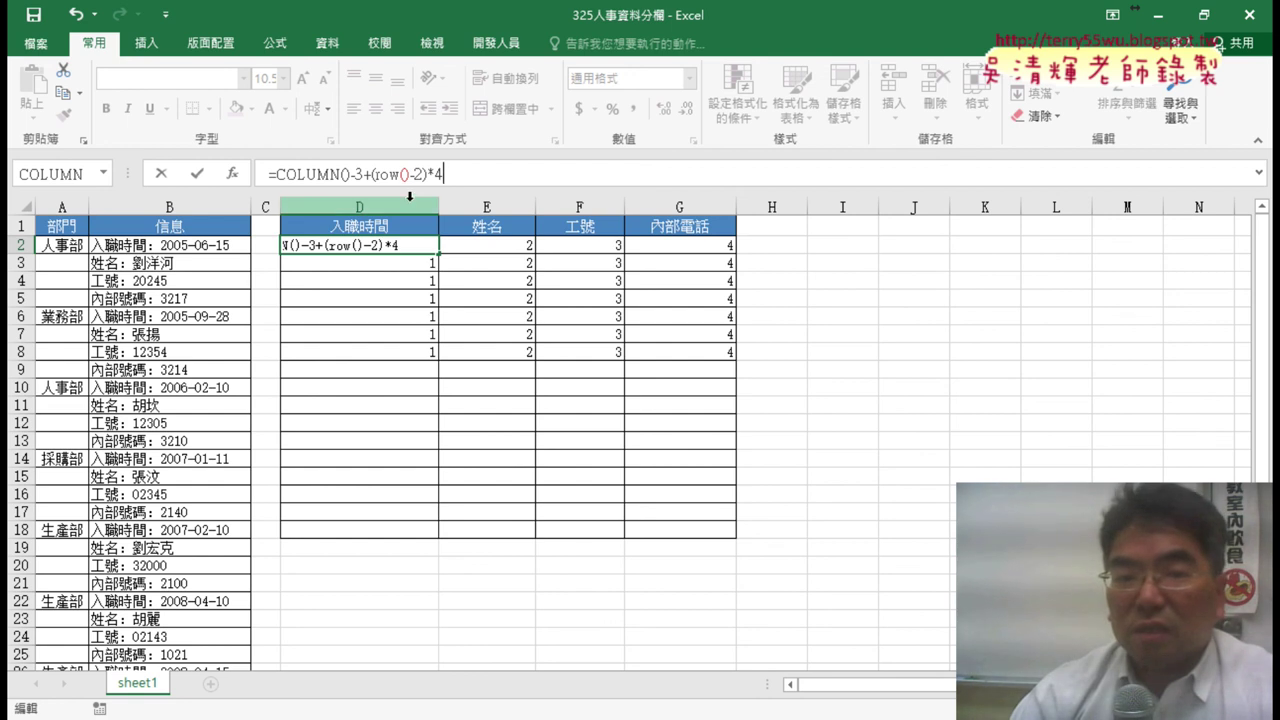
left_click_drag(372, 174, 464, 174)
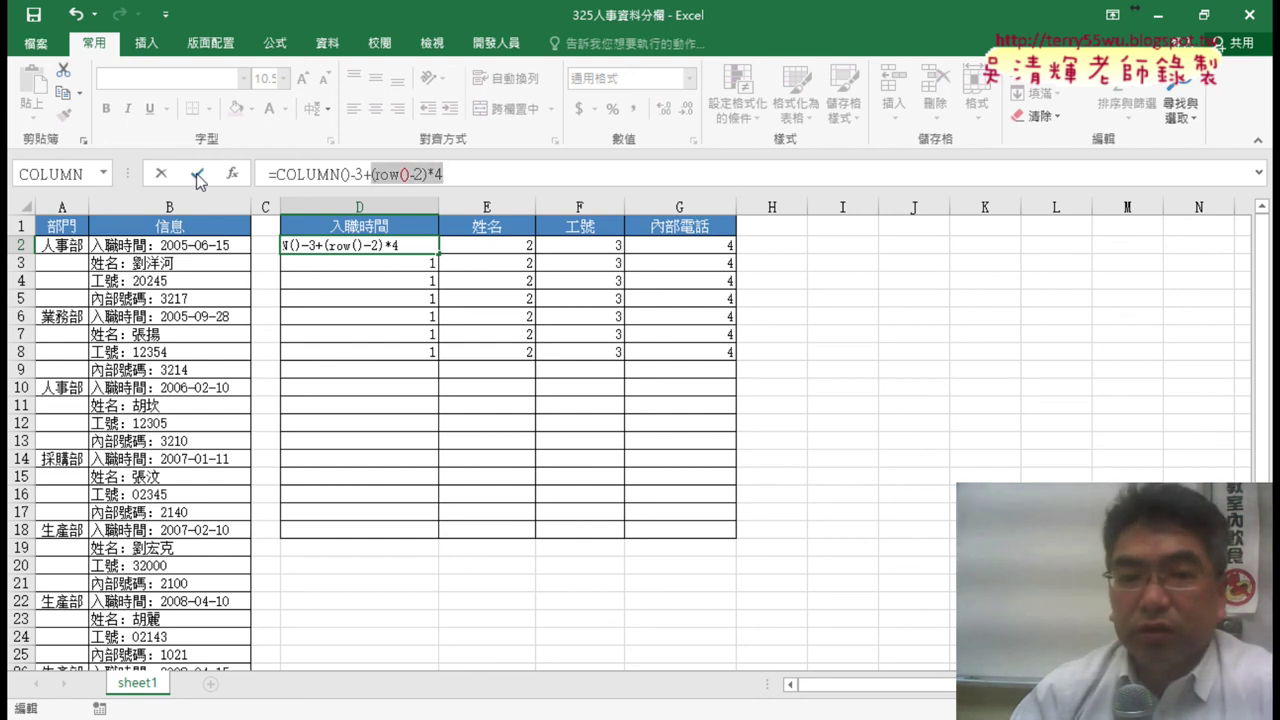
left_click(197, 175)
mouse_move(441, 254)
left_mouse_down()
mouse_move(740, 256)
mouse_move(730, 366)
left_mouse_up()
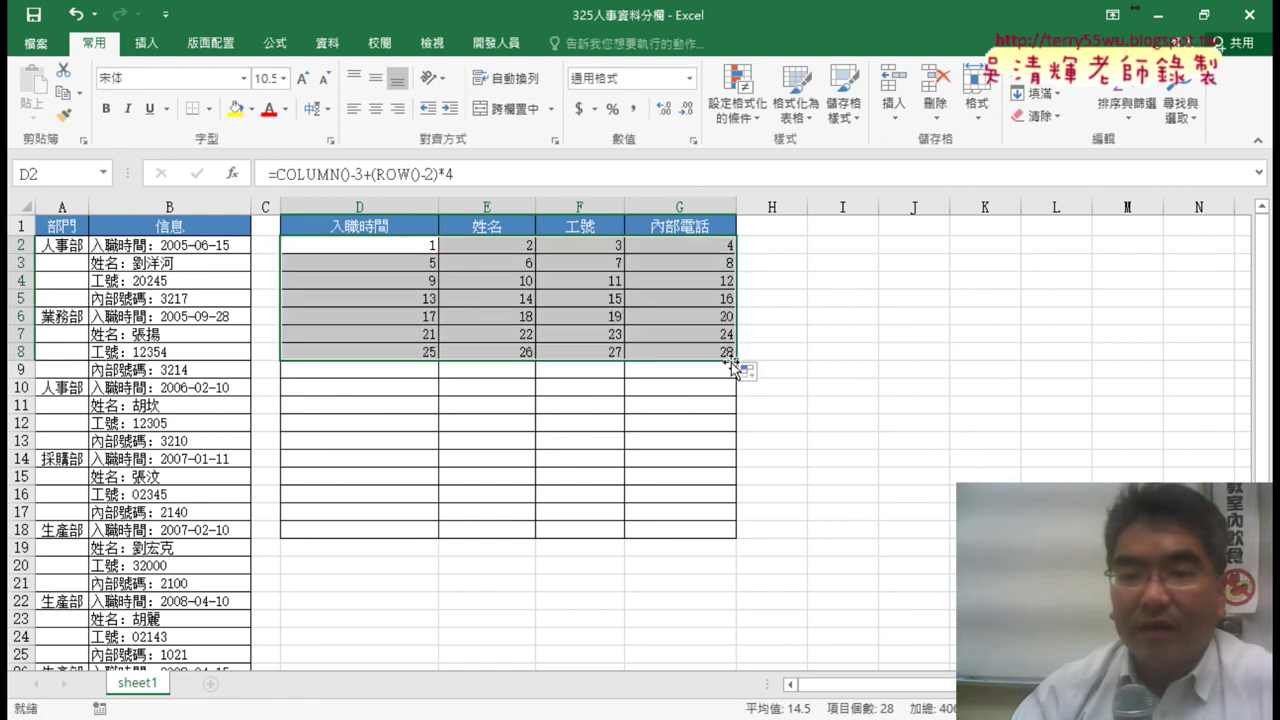
Step: Fill the D2:G8 numbering down into row 9 so the sequence reaches 32
left_click_drag(734, 360, 735, 378)
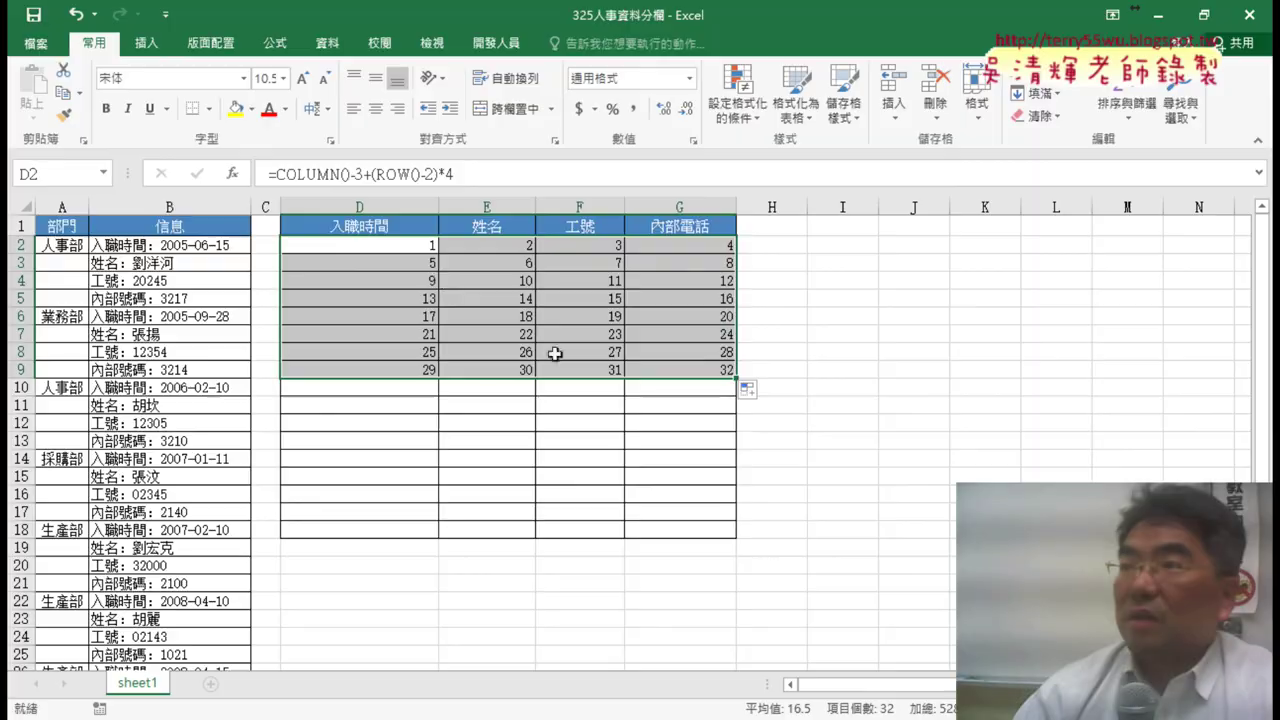